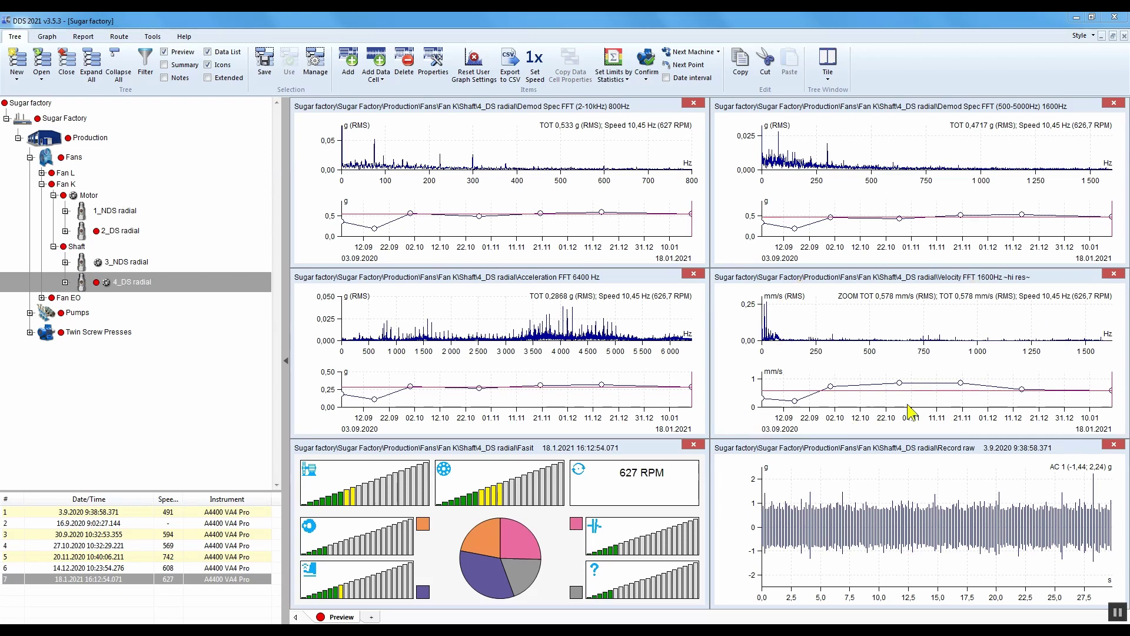
Step: Maximize the Velocity FFT 1600Hz spectrum and set its graph type to Amplitude + Trend
double_click(913, 275)
right_click(729, 179)
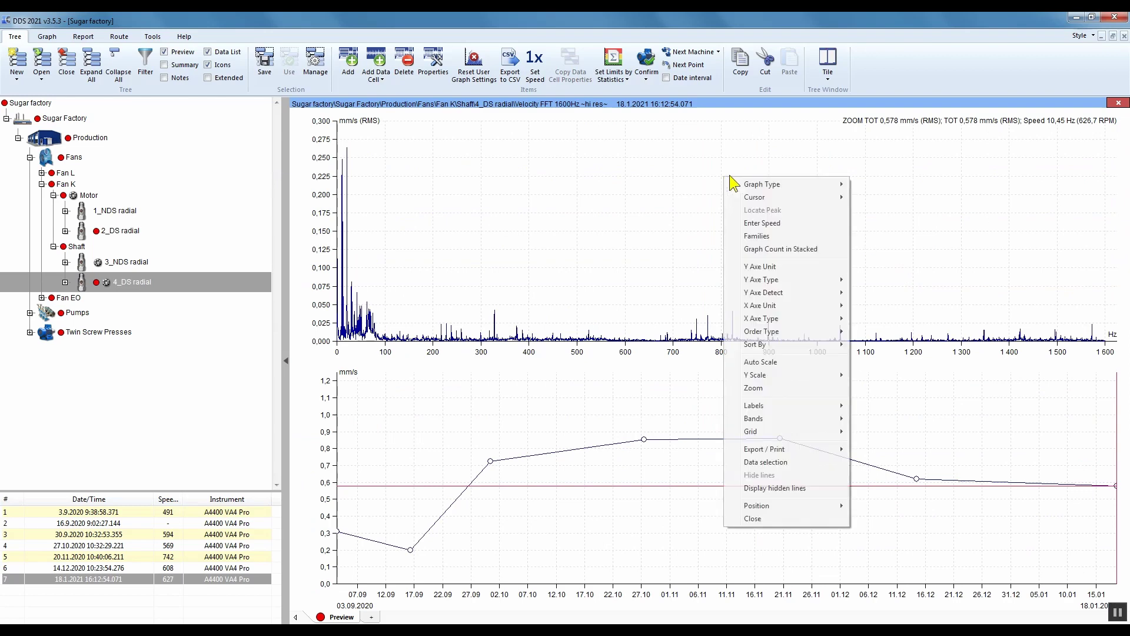
mouse_move(819, 184)
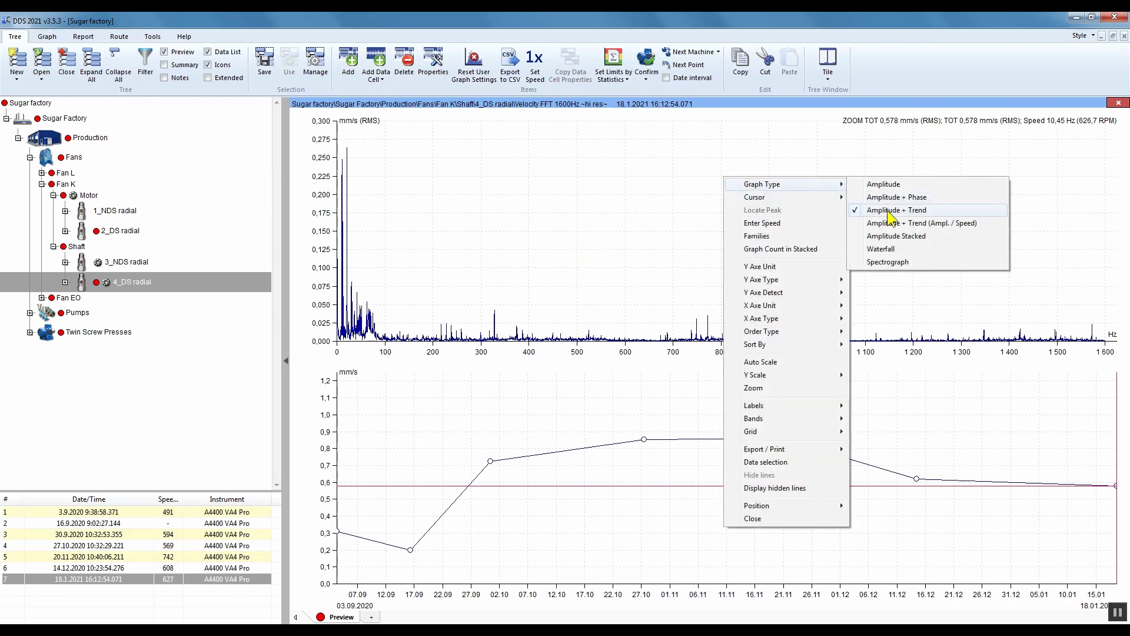
left_click(914, 211)
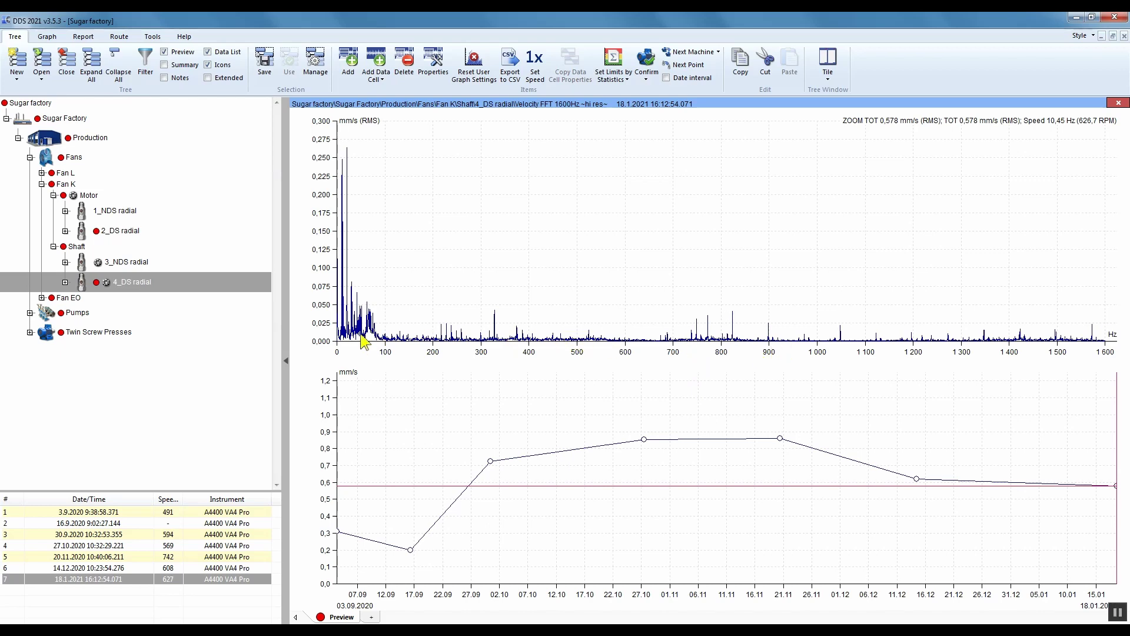
Step: Zoom the velocity spectrum's frequency axis in and back out
scroll(371, 352, "up", 5)
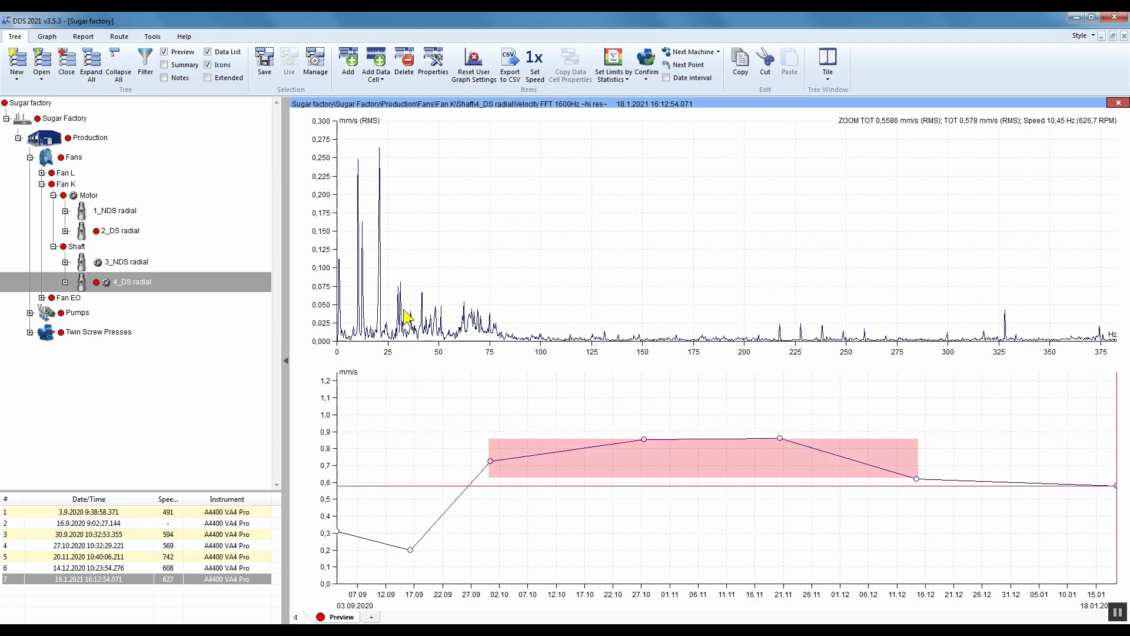
scroll(405, 318, "down", 1)
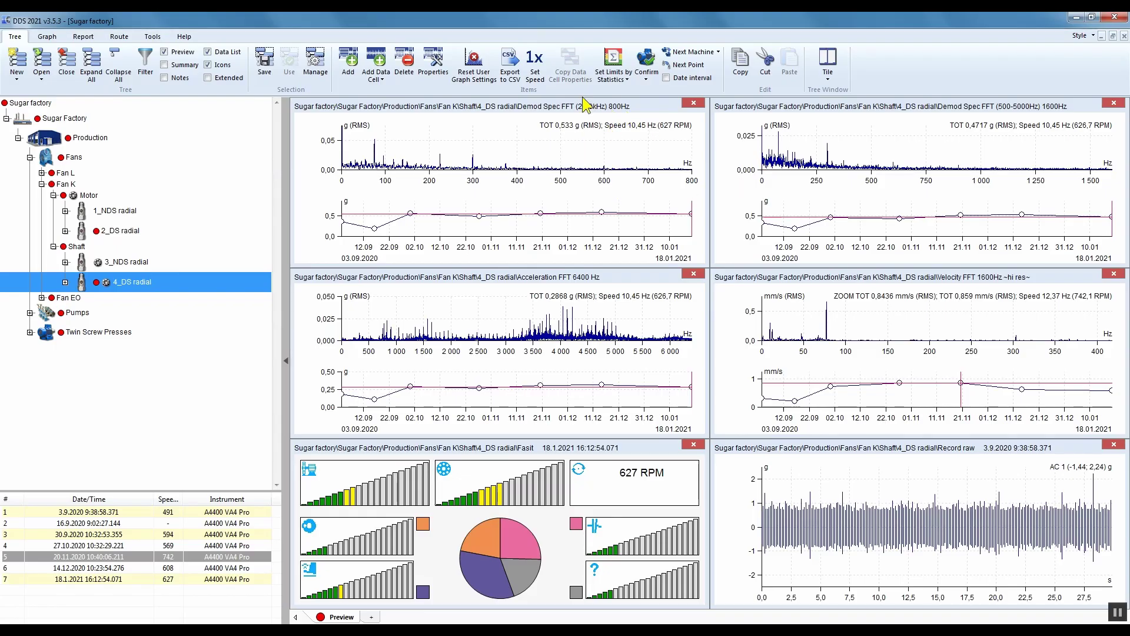
Step: Maximize the Demod Spec FFT 1600Hz spectrum and drag a harmonic cursor onto 75 Hz
double_click(777, 117)
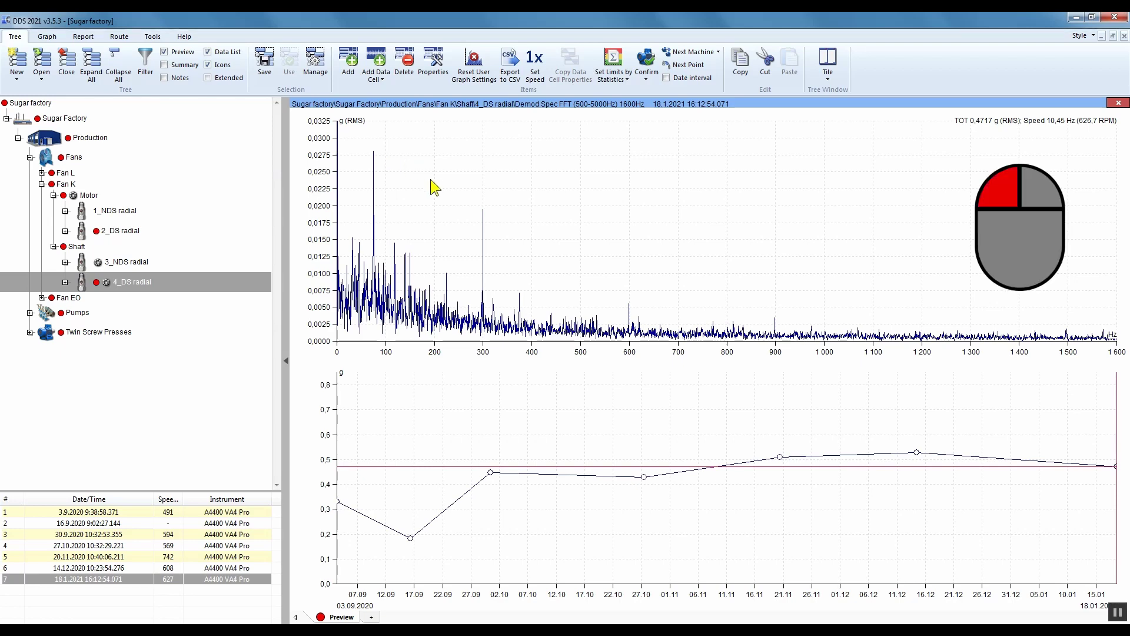
left_click(376, 142)
left_click(386, 147)
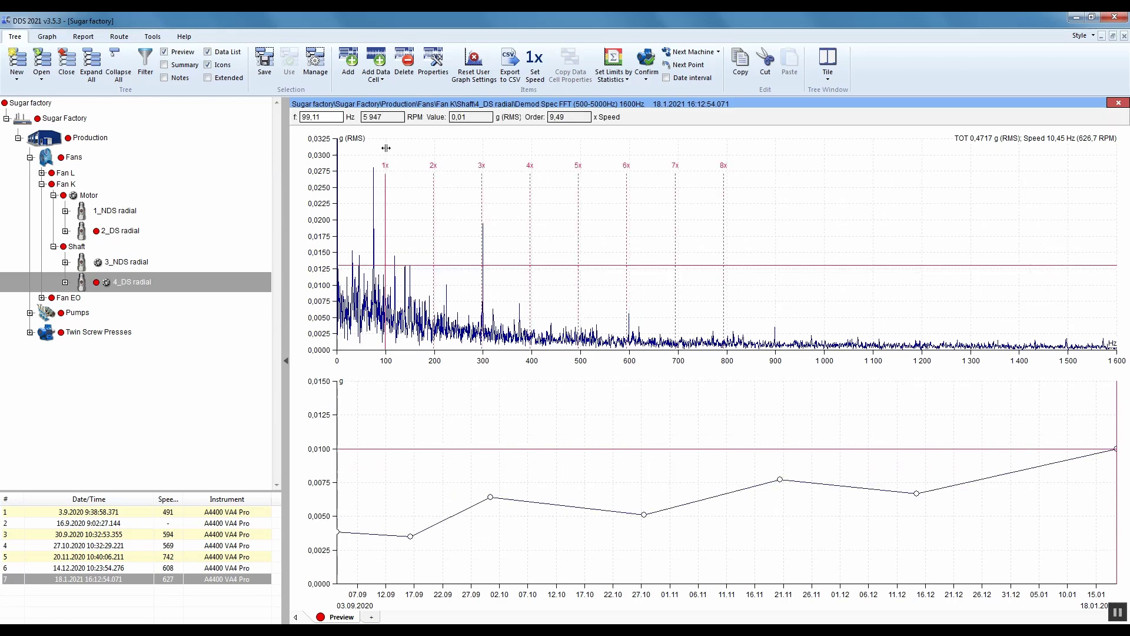
left_click_drag(386, 183, 373, 182)
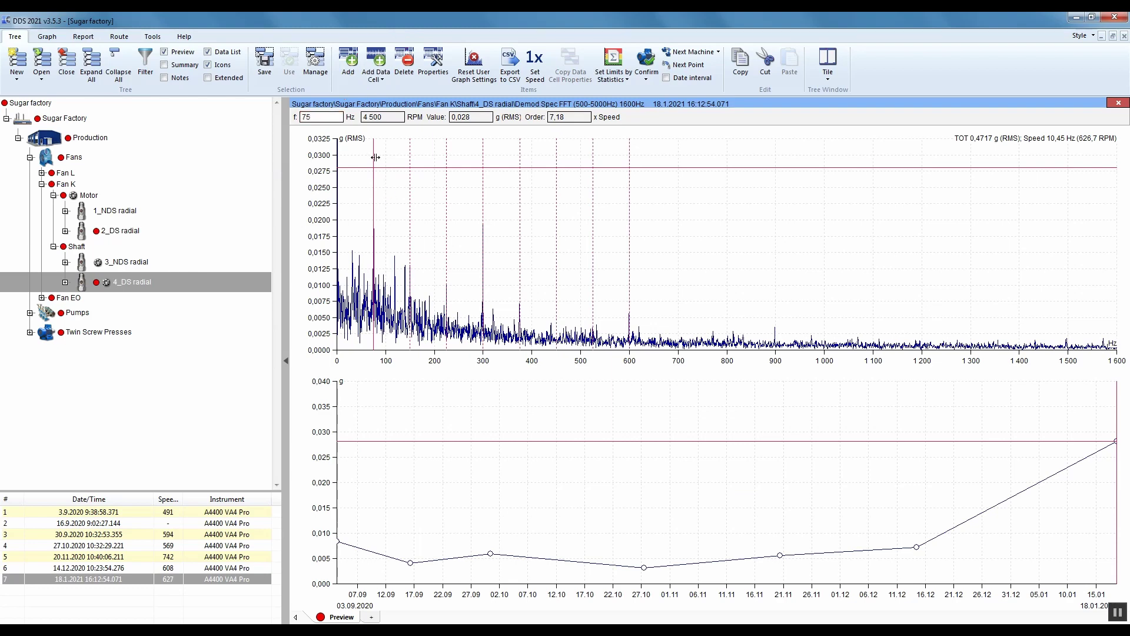
left_click_drag(375, 157, 374, 178)
Step: Snap the harmonic cursor onto the 74,9 Hz peak with Locate Peak
right_click(464, 155)
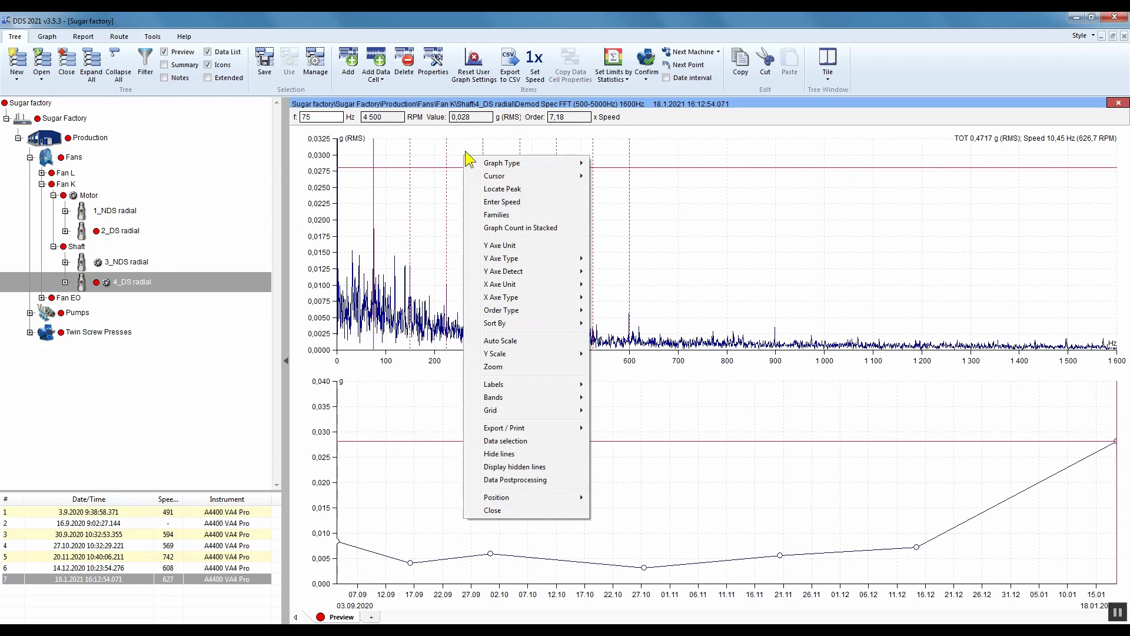
left_click(502, 189)
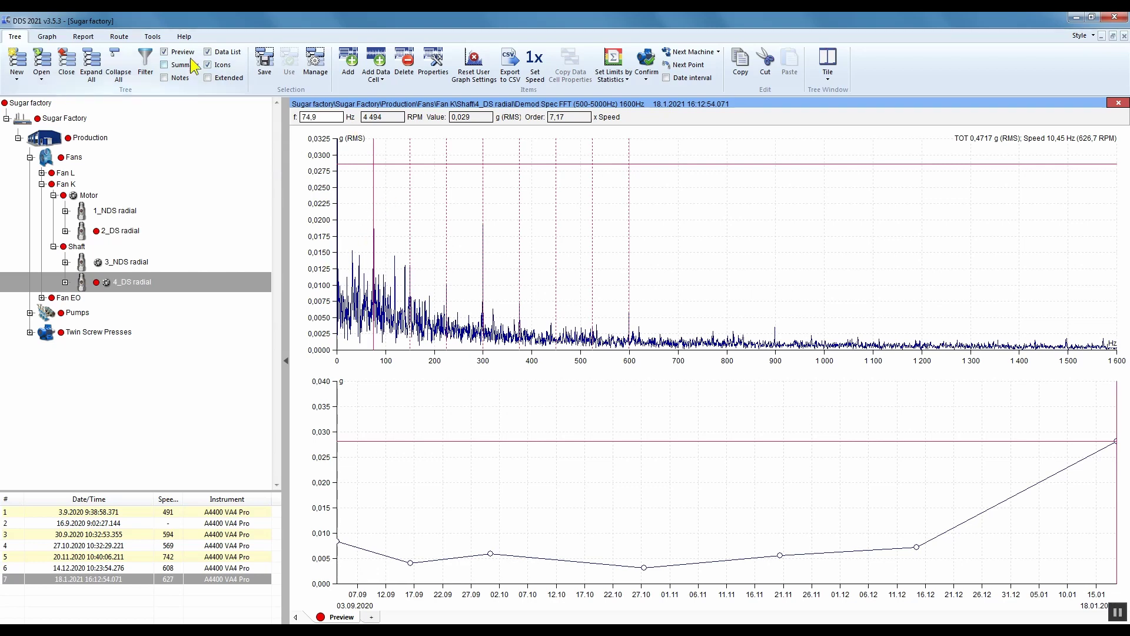
Step: Open the Shortcuts settings and browse the Graph command list
left_click(154, 37)
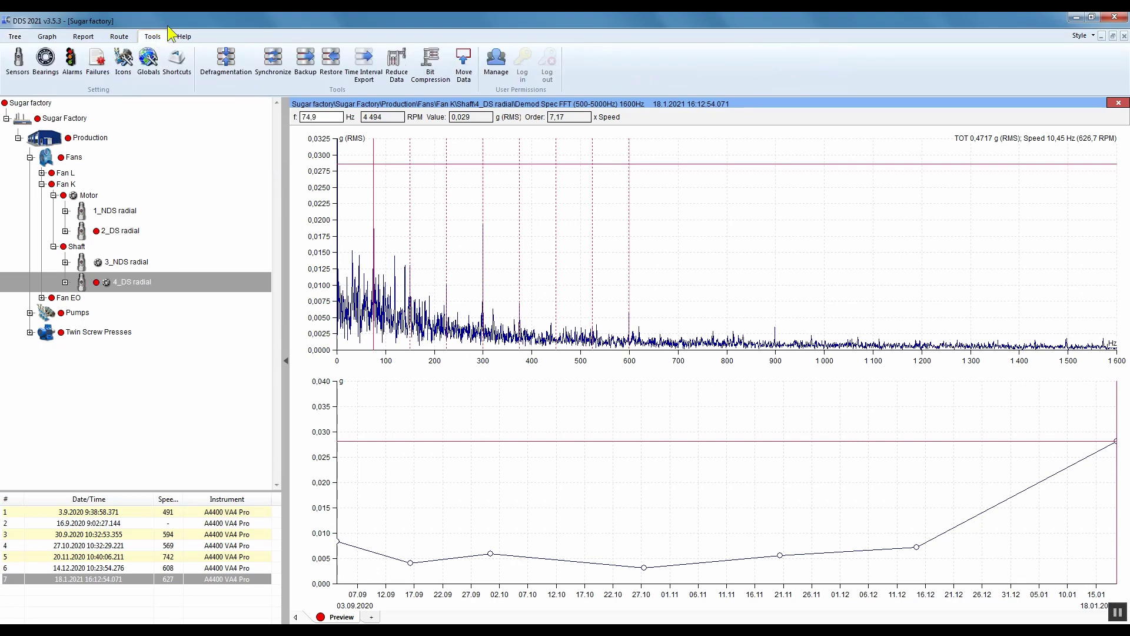
left_click(178, 66)
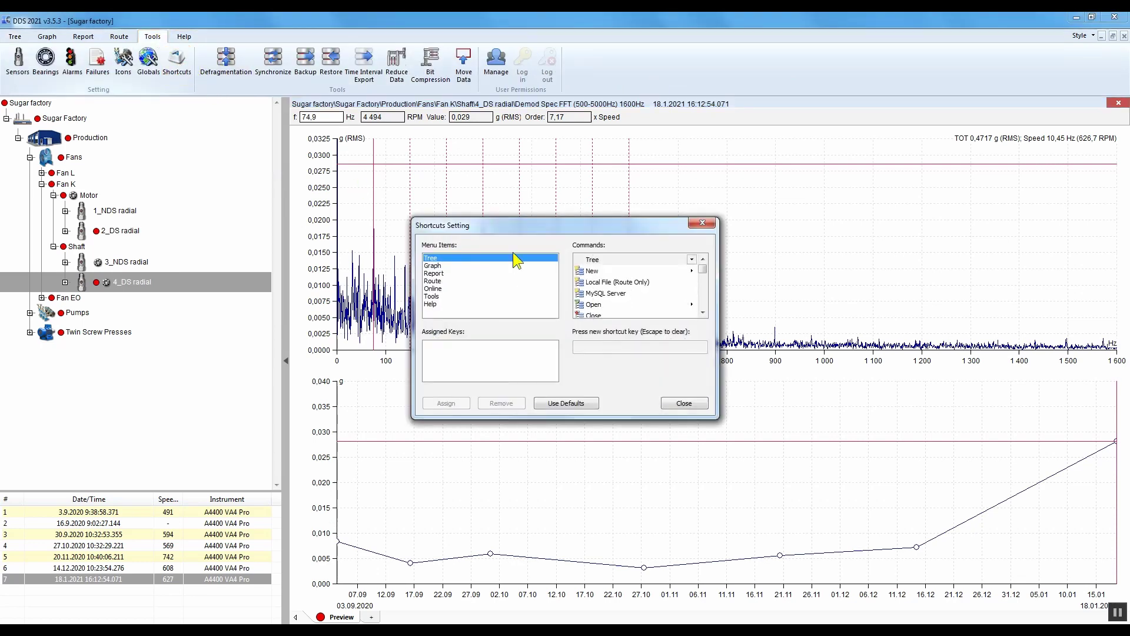
left_click(475, 265)
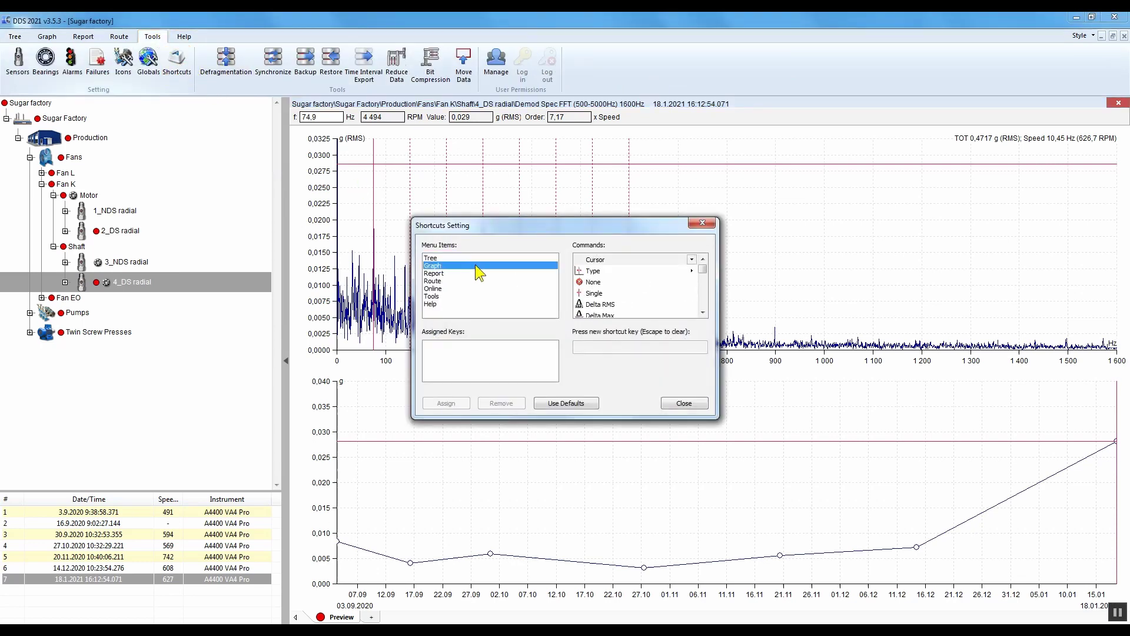
left_click(702, 312)
left_click(703, 312)
left_click(702, 312)
left_click(703, 312)
left_click(702, 312)
left_click(702, 312)
Step: Assign the P key as the Locate Peak shortcut and close the settings
left_click(618, 293)
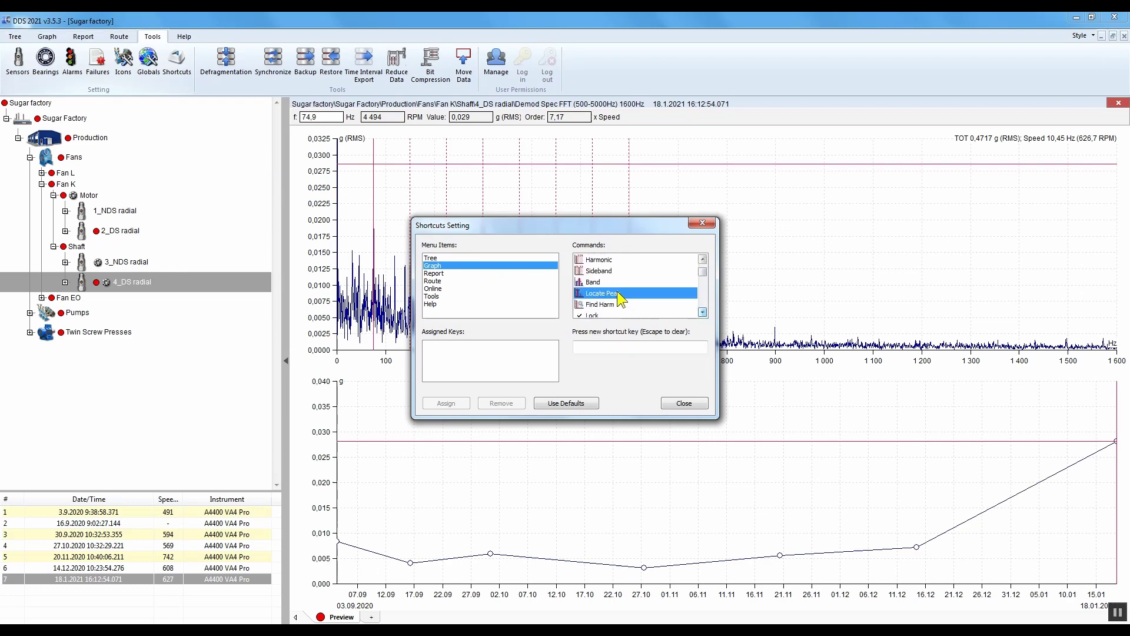
left_click(605, 345)
key("p")
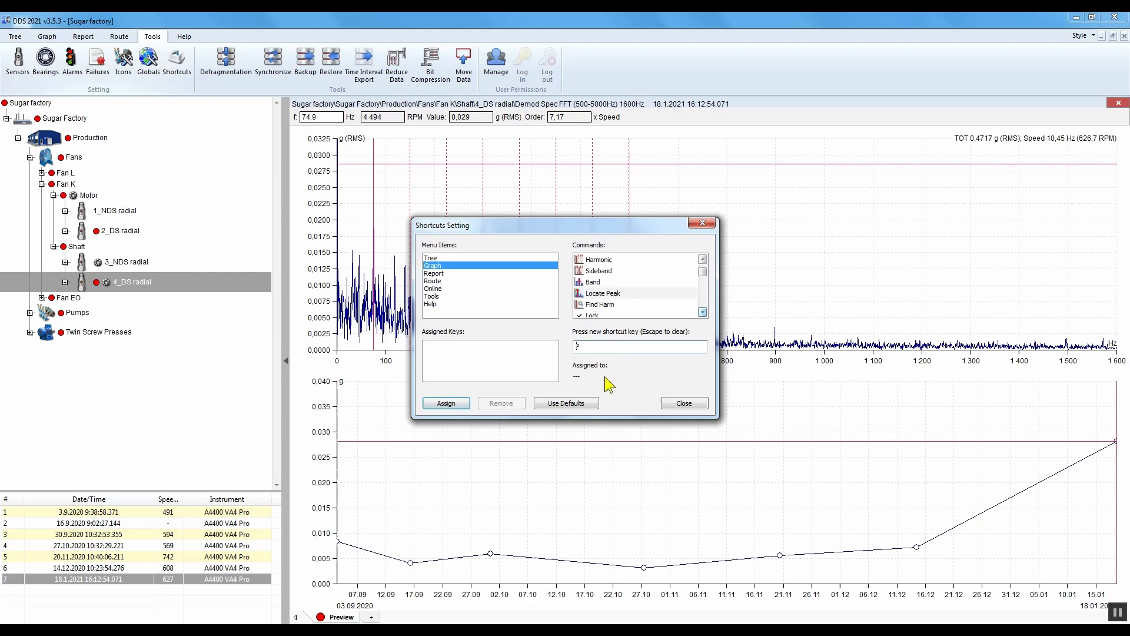
left_click(463, 404)
left_click(684, 404)
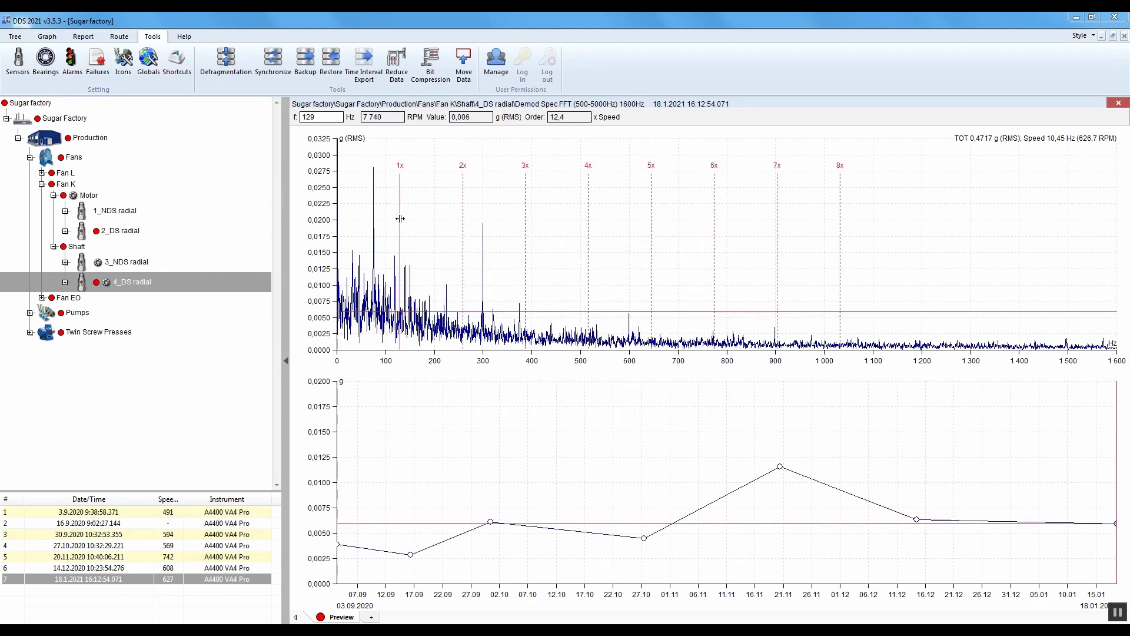
Step: Zoom the demod spectrum to 0–1300 Hz and lock 1x–8x harmonic cursors on 74,9 Hz
key("p")
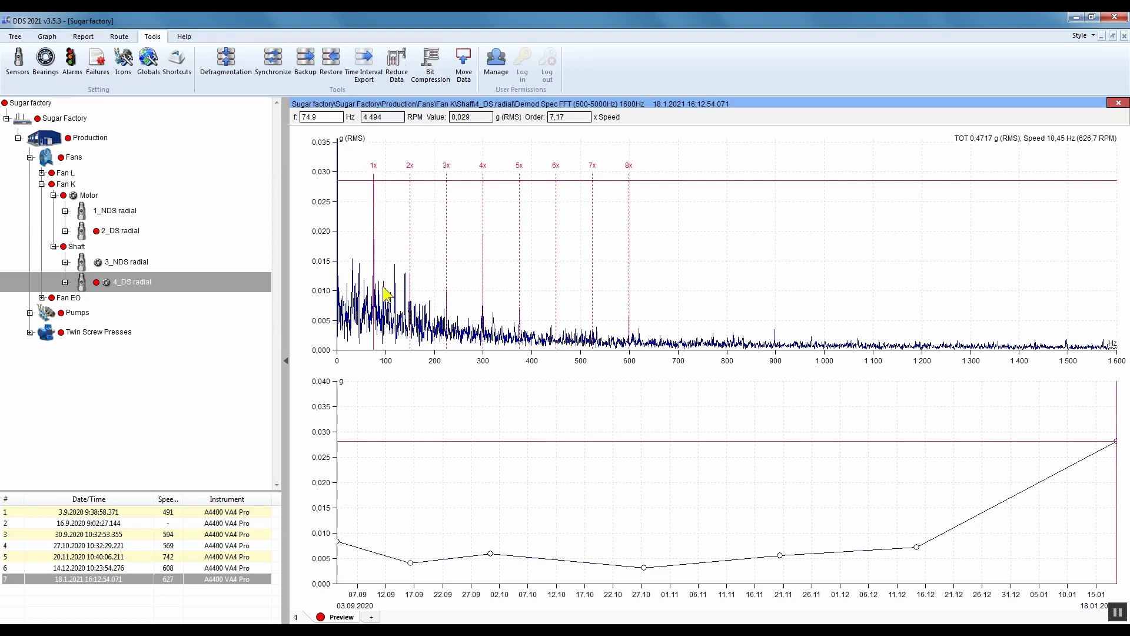
scroll(402, 368, "up", 4)
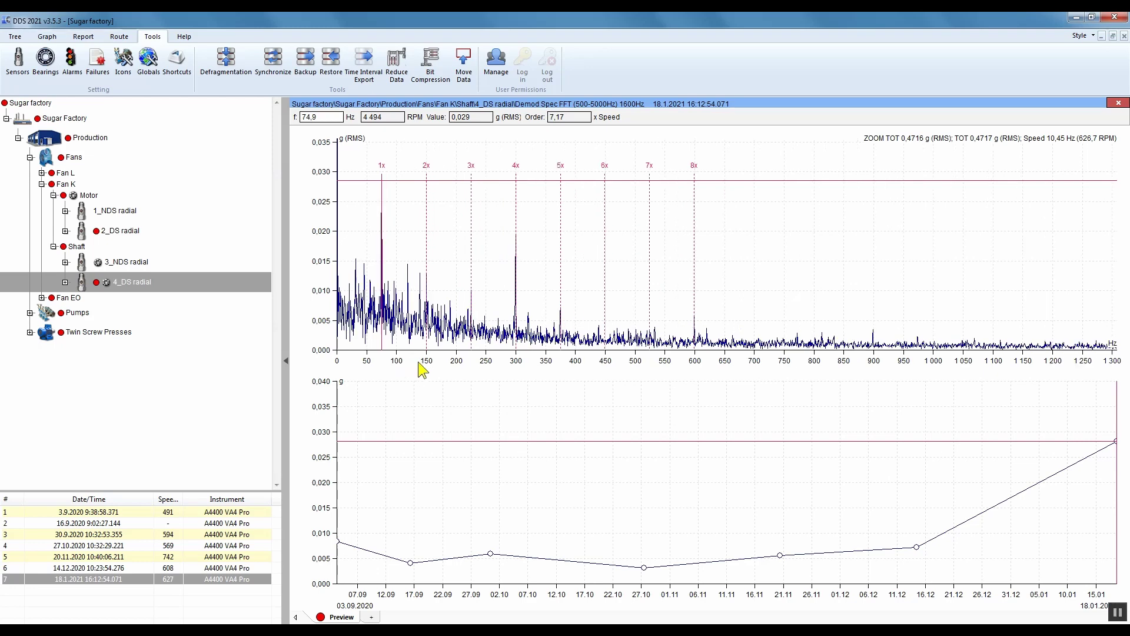
key("Escape")
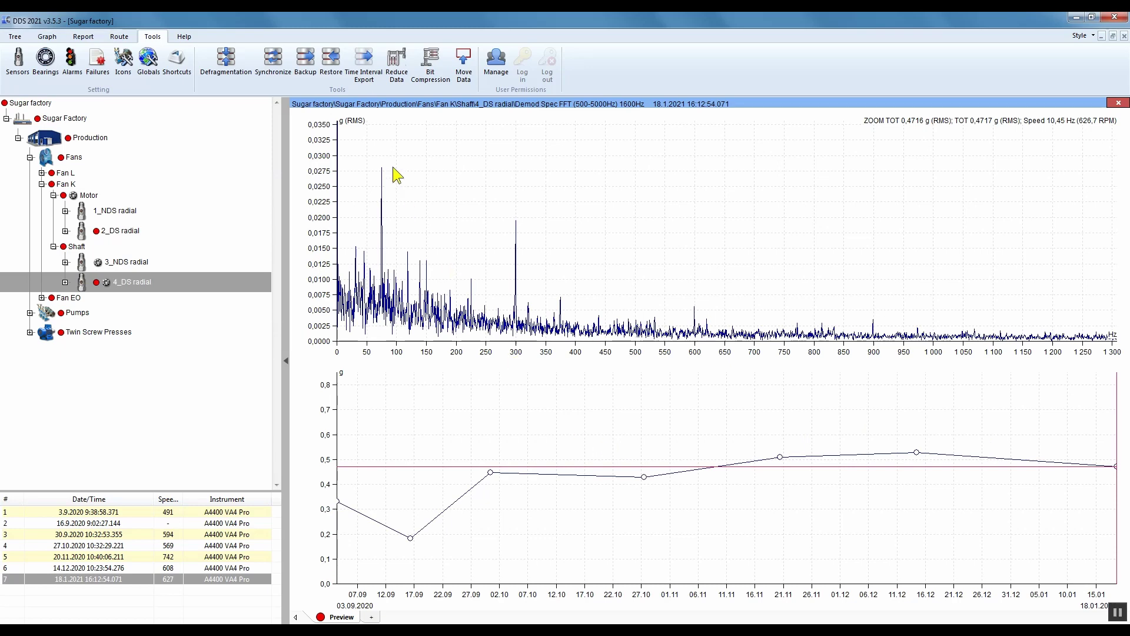
left_click(381, 146)
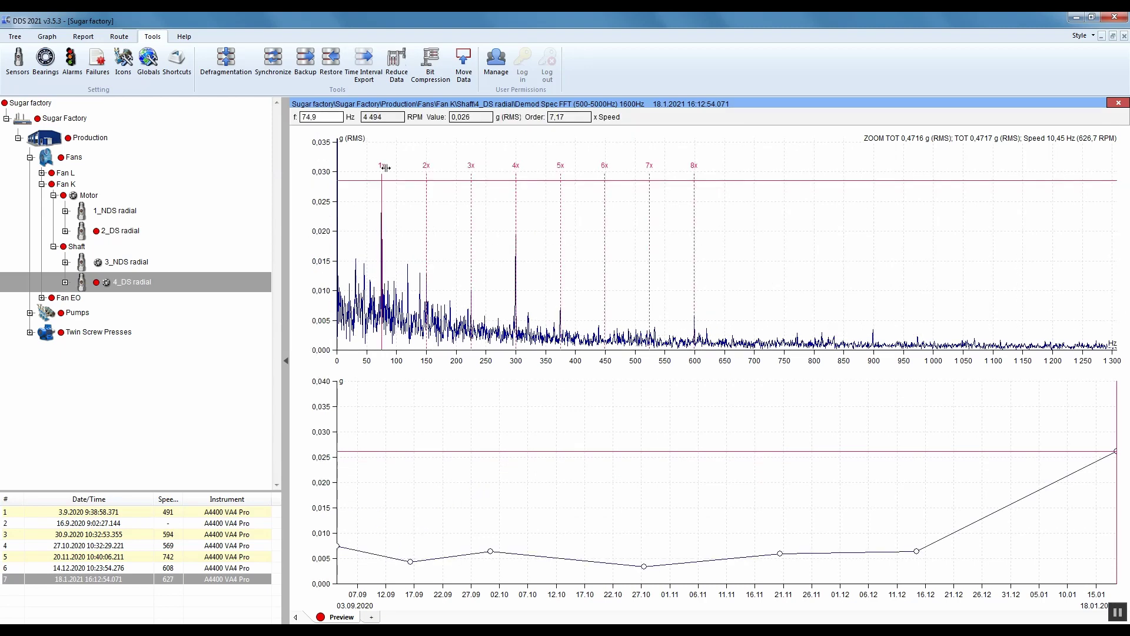
left_click(382, 174)
left_click(382, 175)
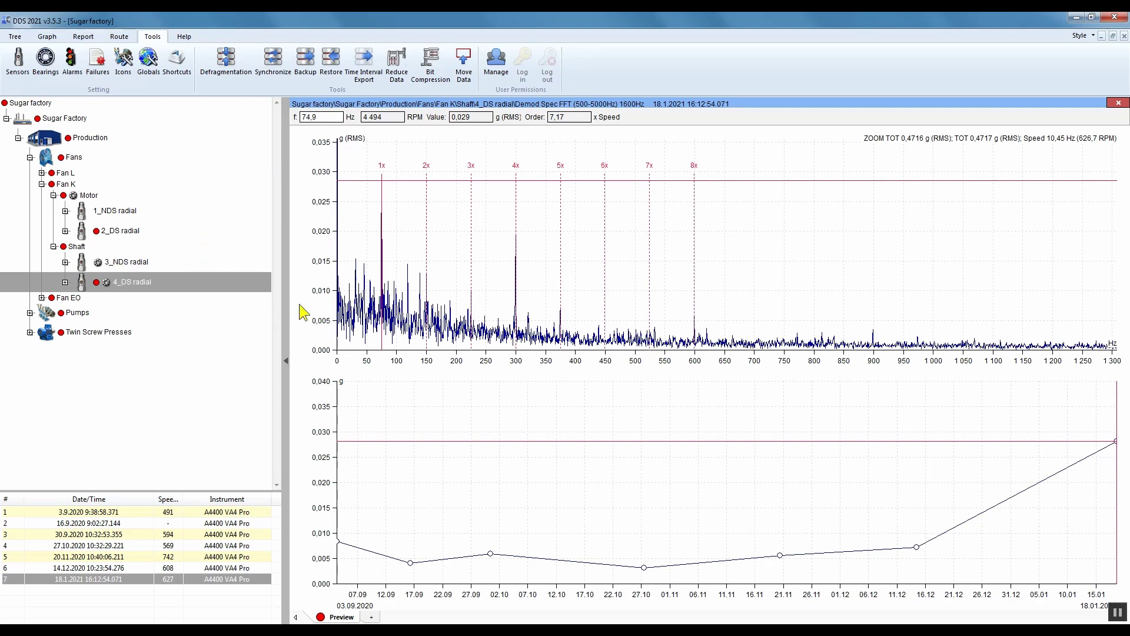
Step: Reopen 4_DS radial, maximize the Velocity FFT spectrum and zoom to roughly 0–78 Hz
double_click(136, 282)
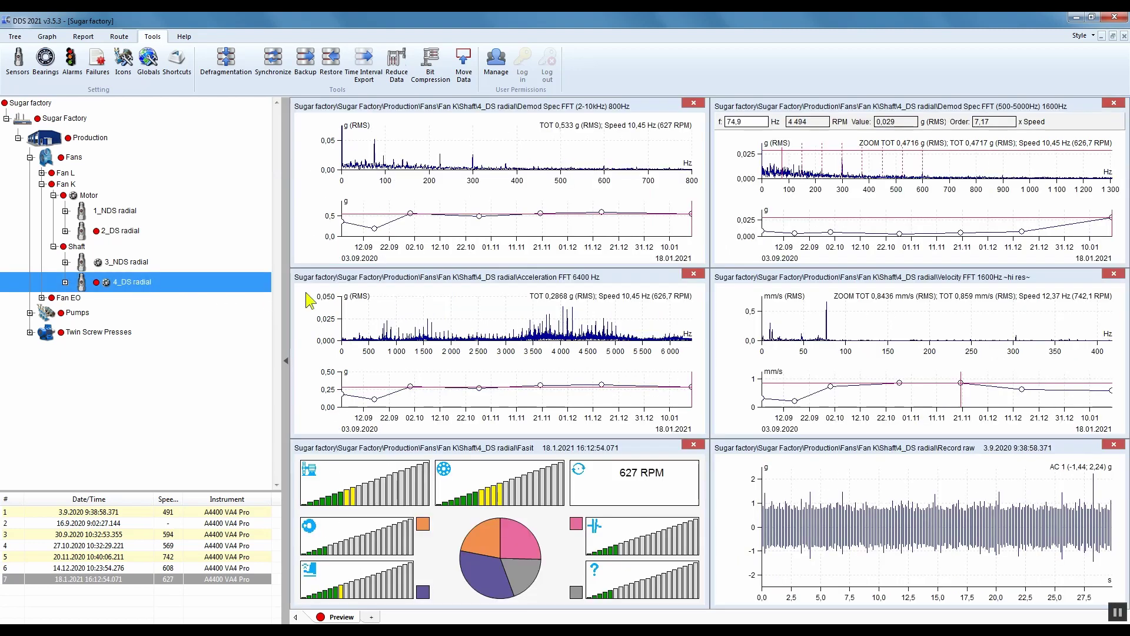
double_click(786, 281)
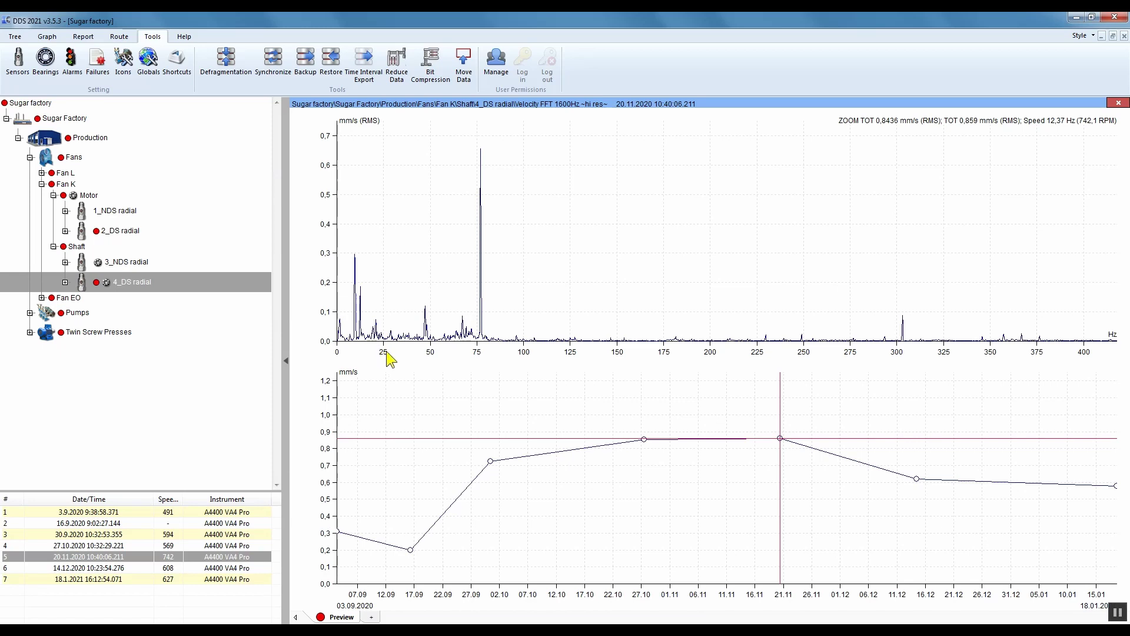
scroll(388, 358, "up", 3)
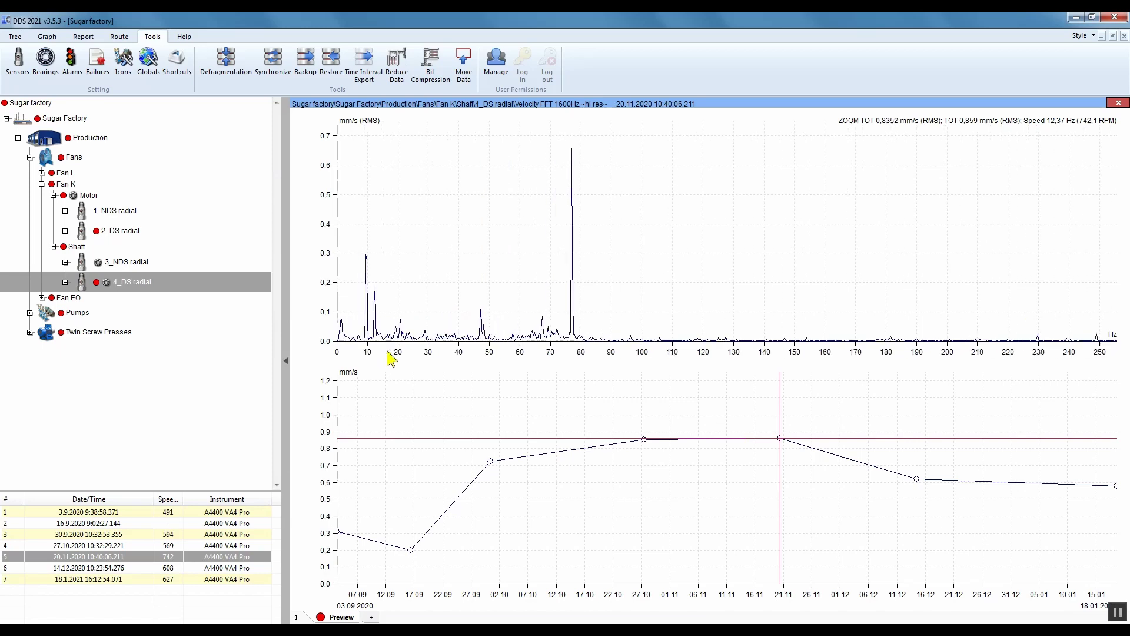
scroll(389, 357, "up", 3)
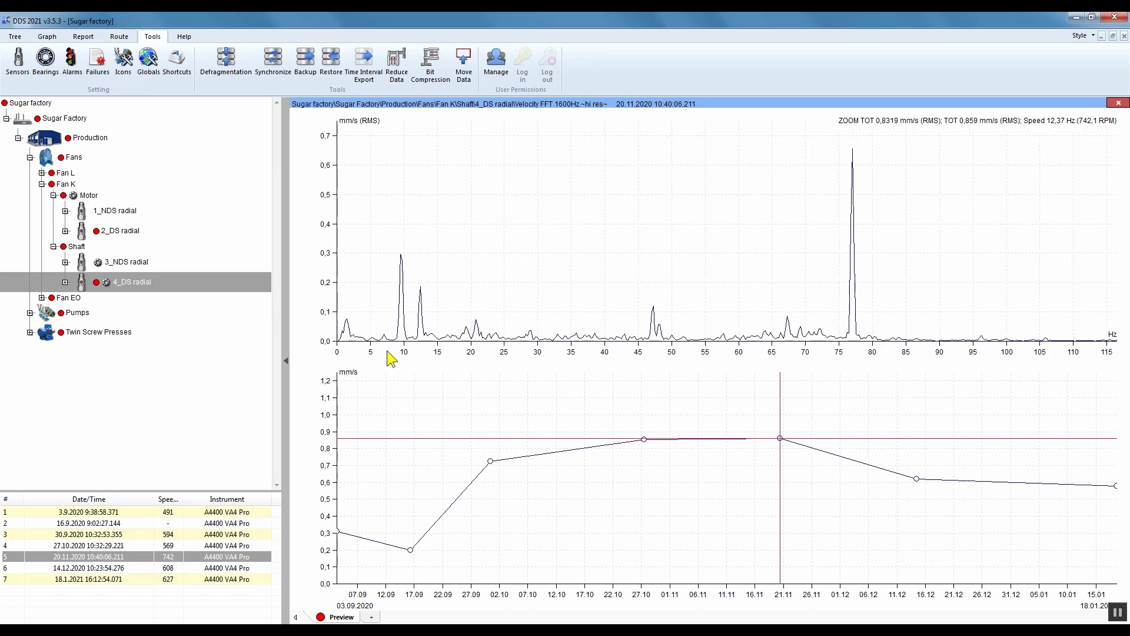
scroll(389, 353, "up", 3)
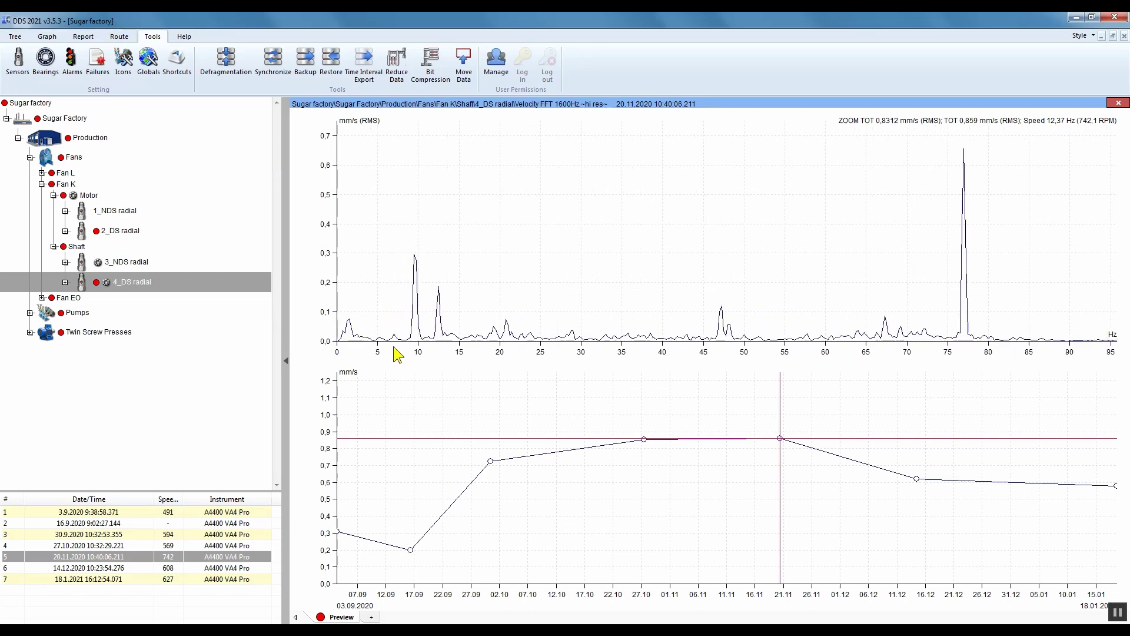
scroll(397, 354, "up", 1)
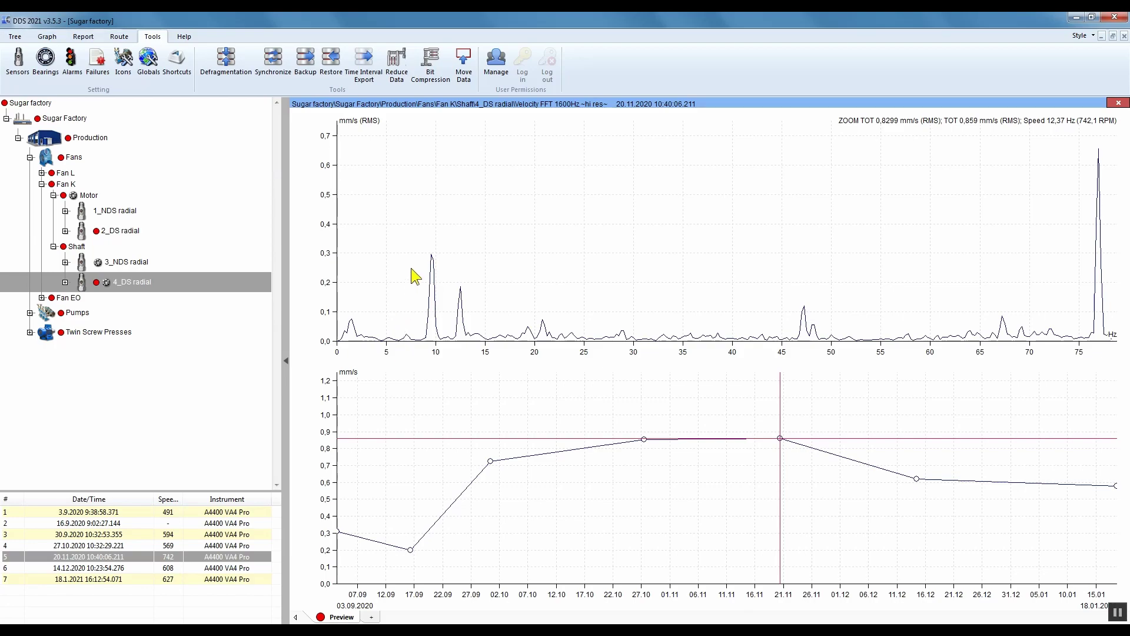
Step: Load the 18.1.2021 measurement and move the harmonic cursor onto the 10,5 Hz running-speed peak
left_click(135, 578)
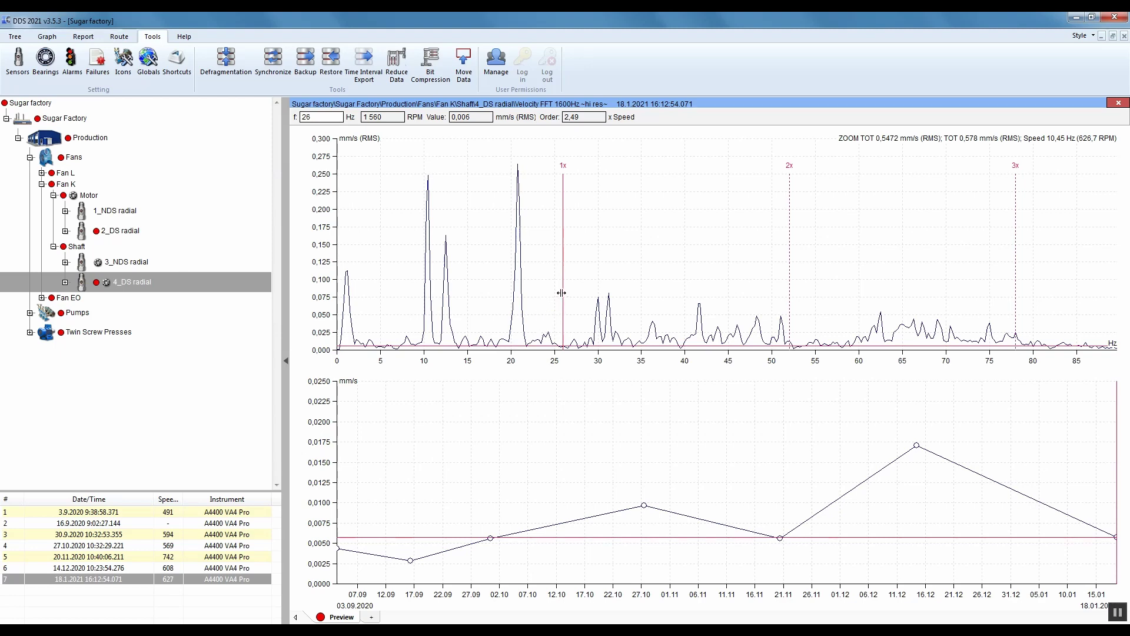
left_click_drag(563, 292, 426, 259)
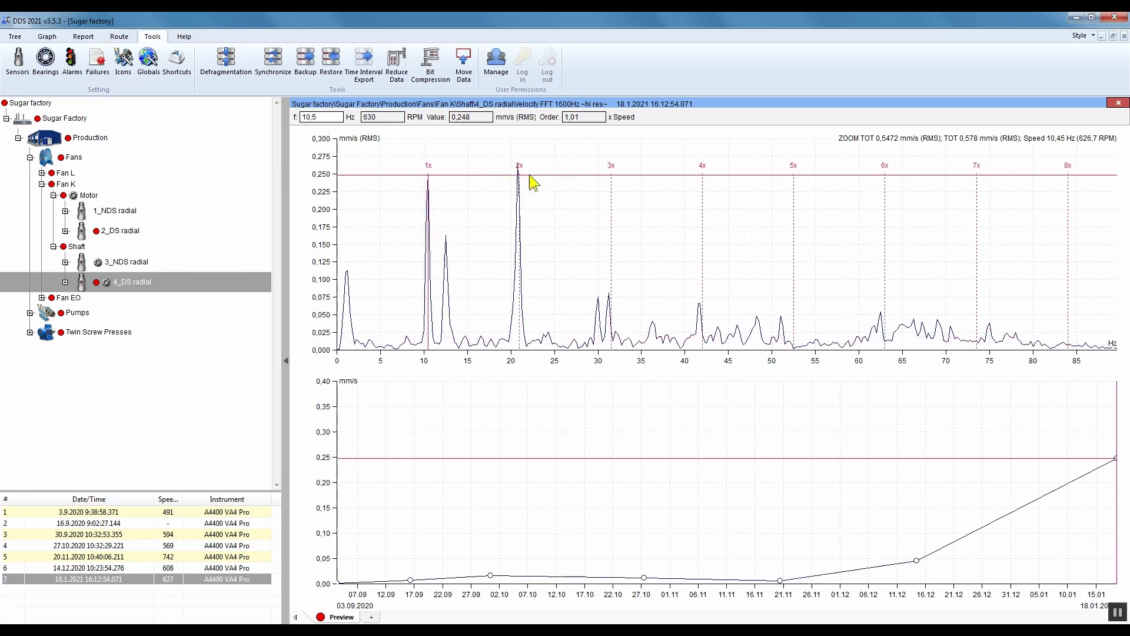
left_click(398, 177)
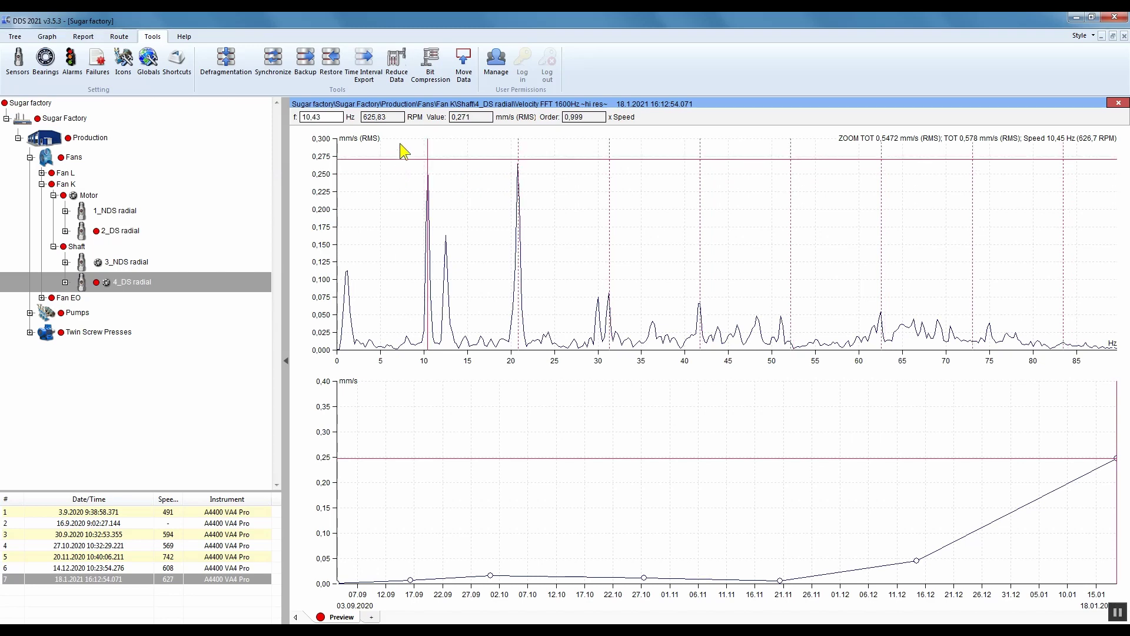
Step: Set the speed to 626 RPM for the measurement point's last values
left_click(49, 35)
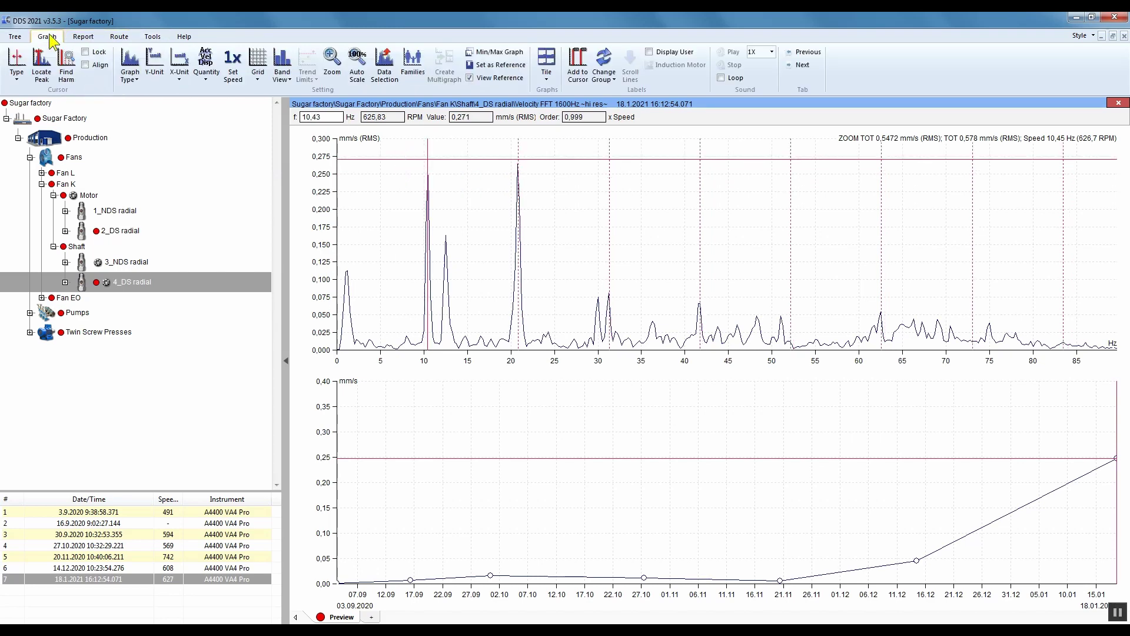
left_click(235, 72)
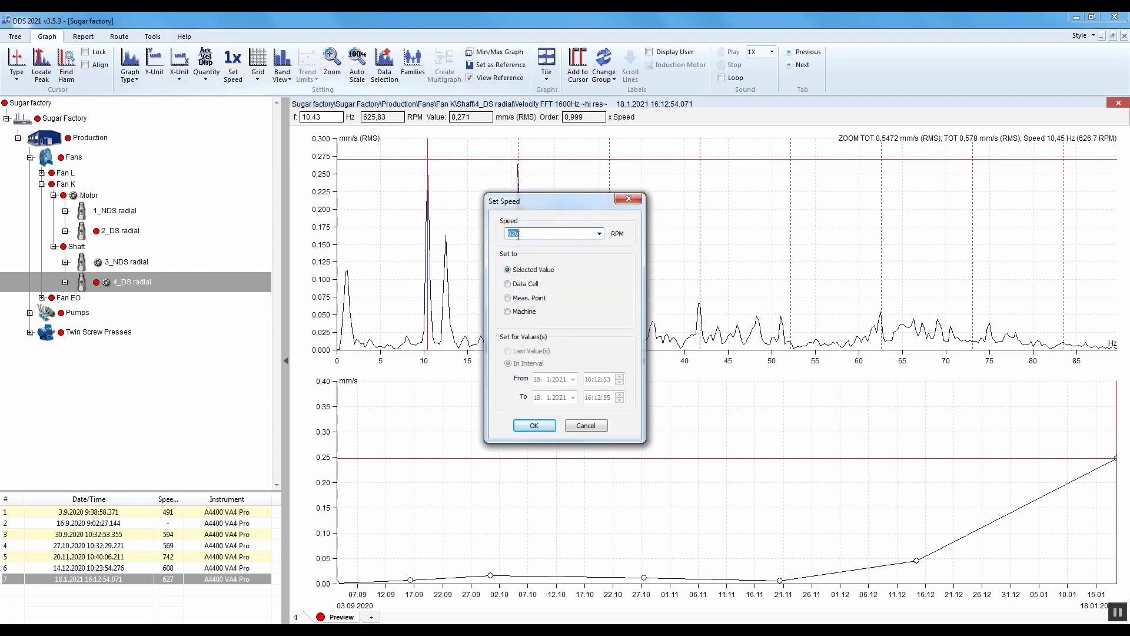
left_click(536, 299)
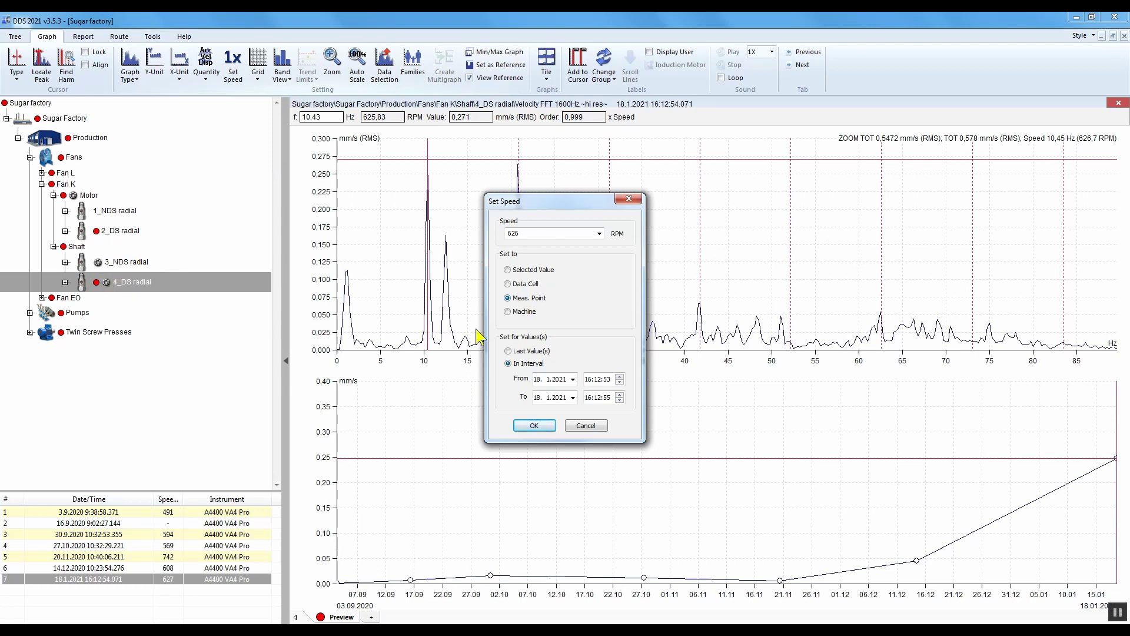
left_click(544, 350)
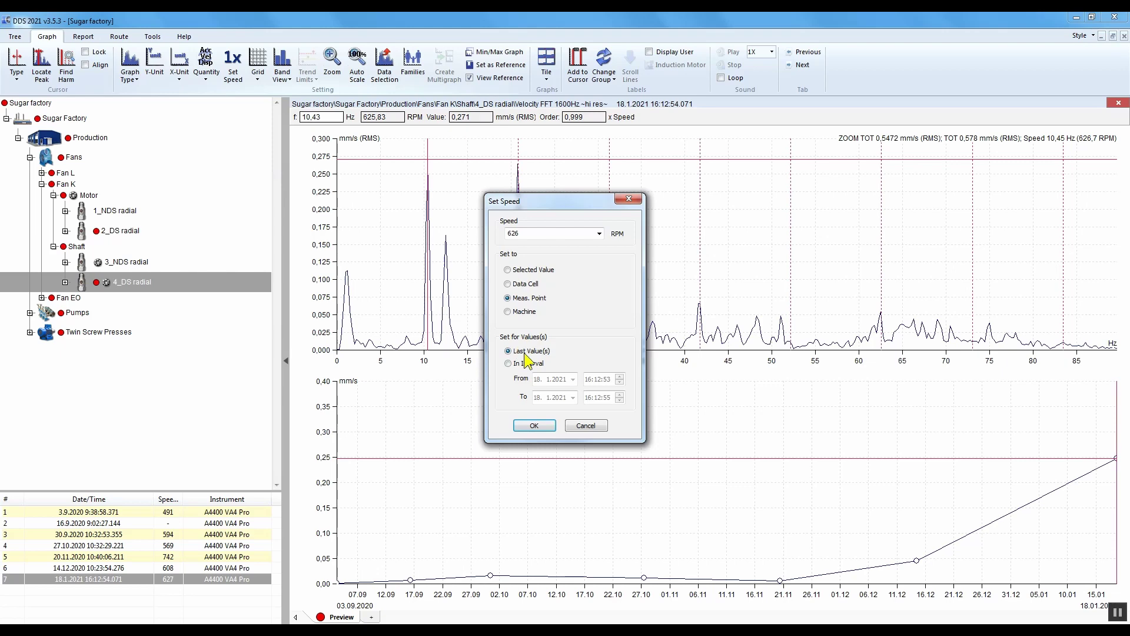
left_click(552, 425)
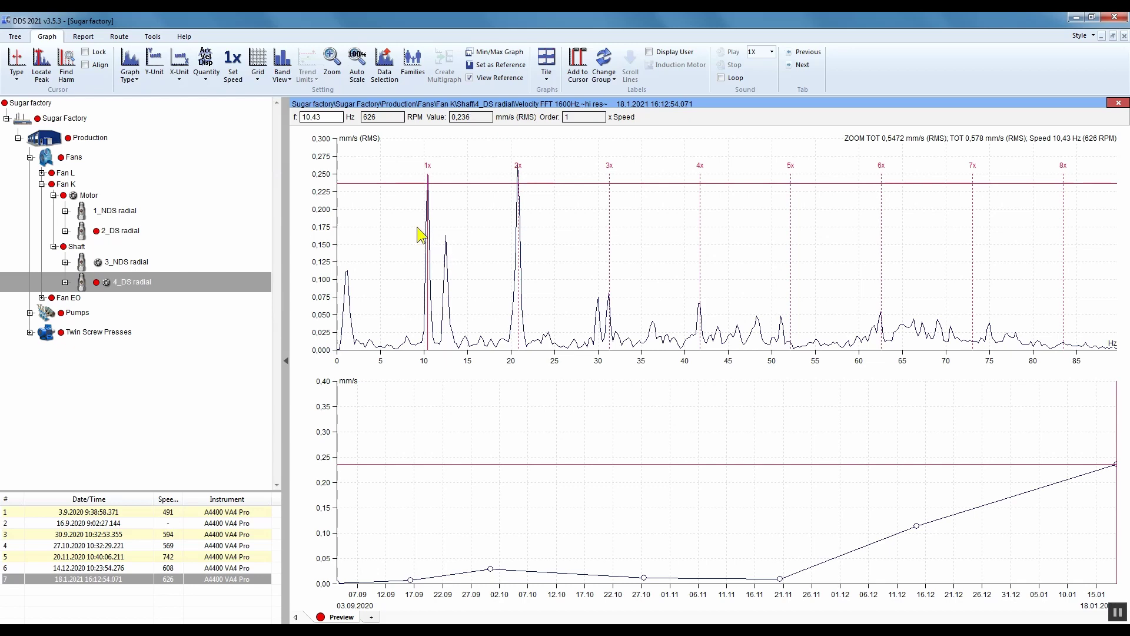
Step: Maximize the Demod Spec FFT (500-5000Hz) spectrum and place the cursor on the 74,9 Hz peak
double_click(169, 282)
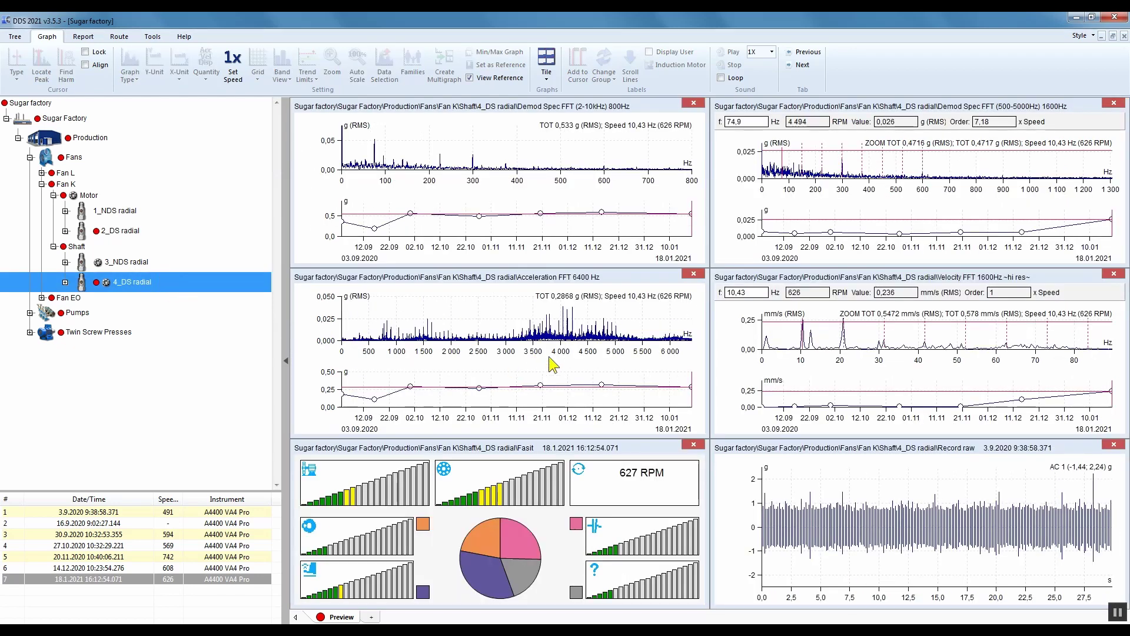
double_click(796, 109)
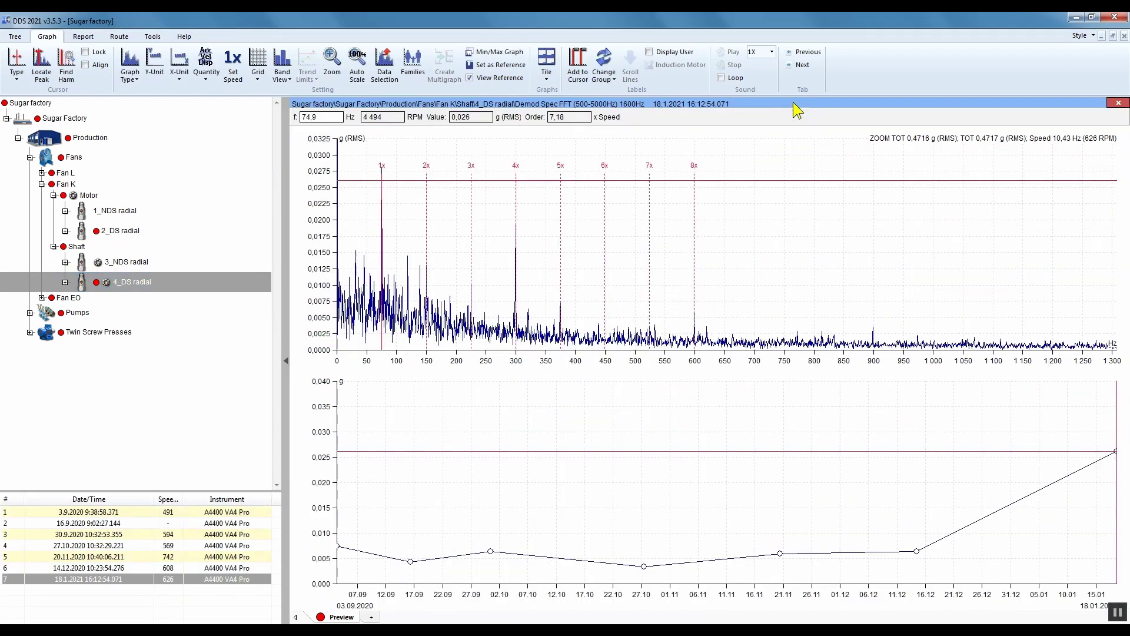
left_click_drag(382, 170, 382, 168)
left_click(381, 168)
left_click(381, 168)
left_click(382, 167)
left_click(382, 167)
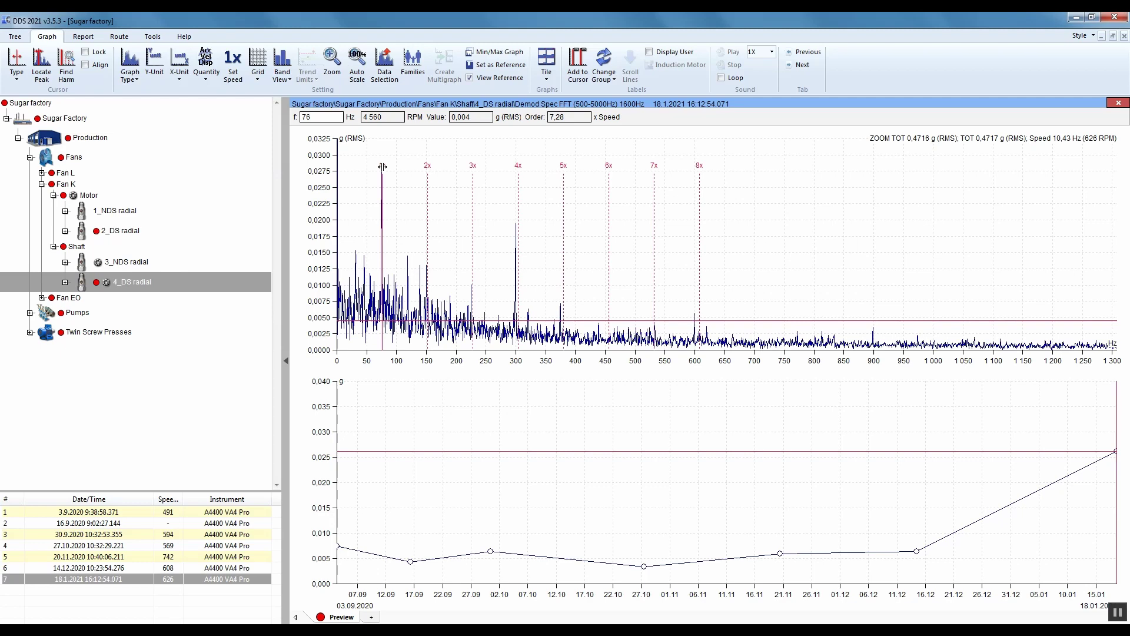
left_click(382, 167)
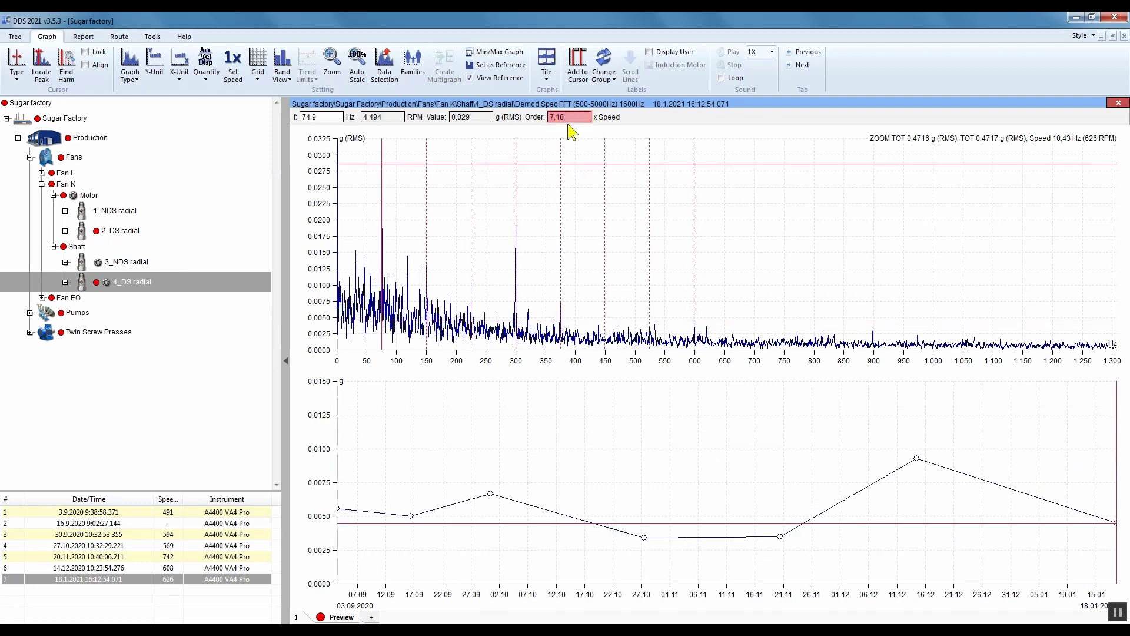
Step: List the 4_DS radial measurements and scroll through them
left_click(65, 282)
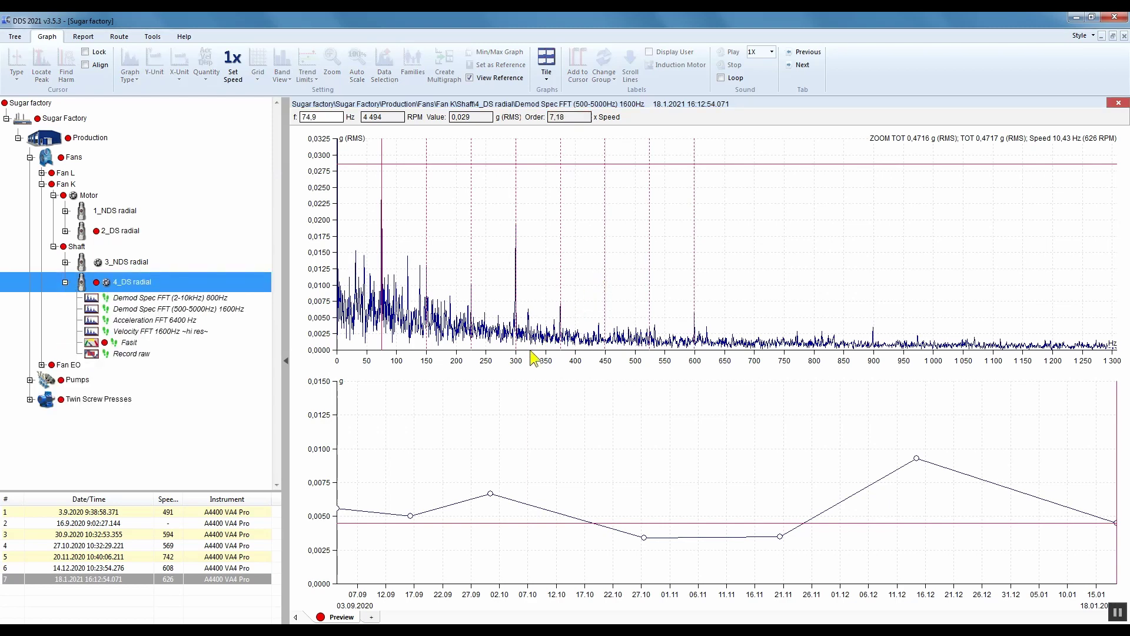
scroll(539, 362, "up", 5)
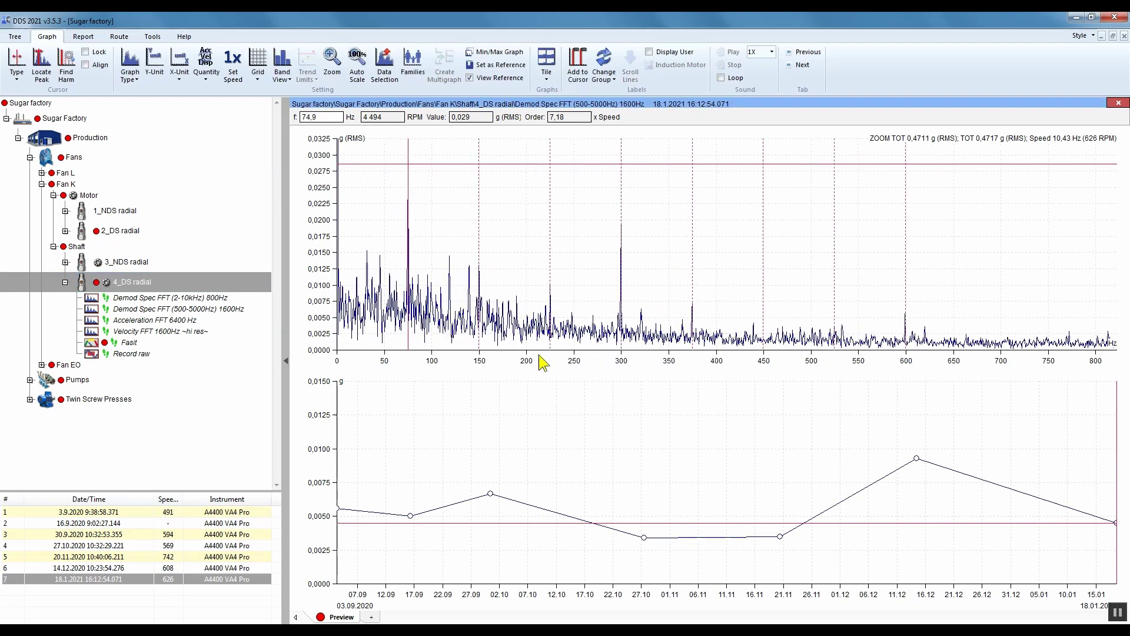
scroll(527, 362, "up", 1)
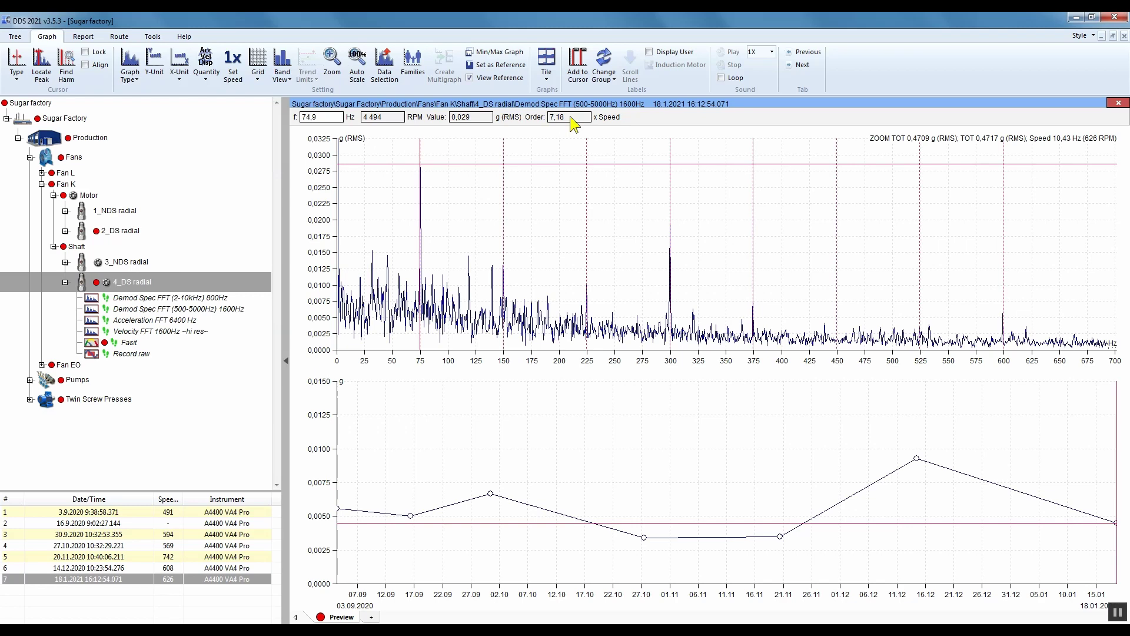
left_click(154, 37)
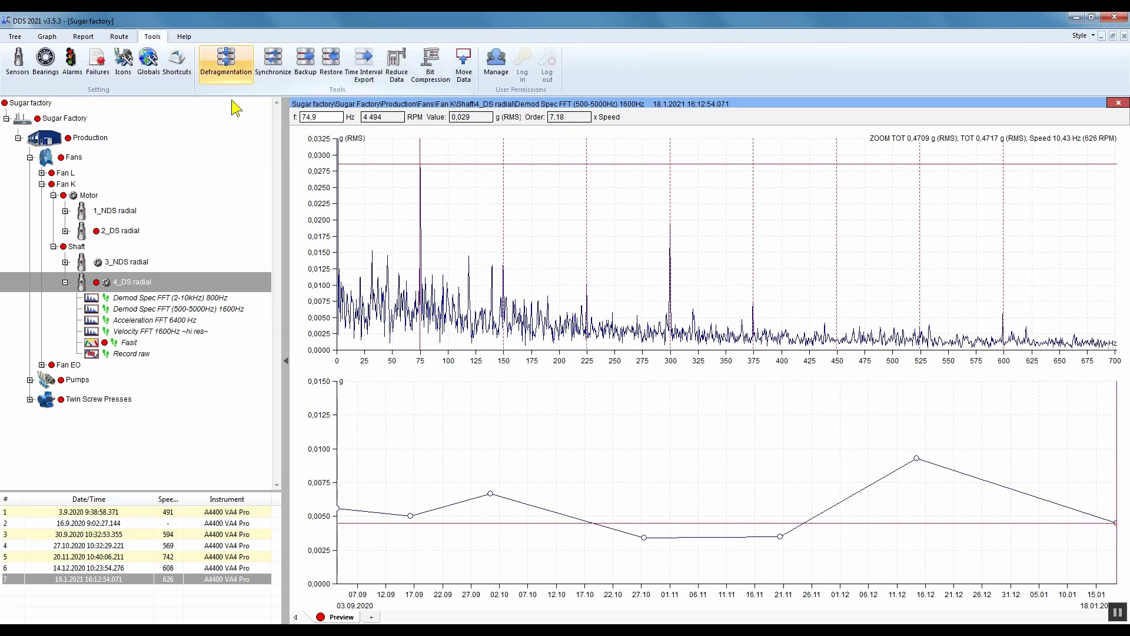
Step: Browse the Bearings.lbr library from the user bearing database, then close both dialogs without importing
left_click(59, 65)
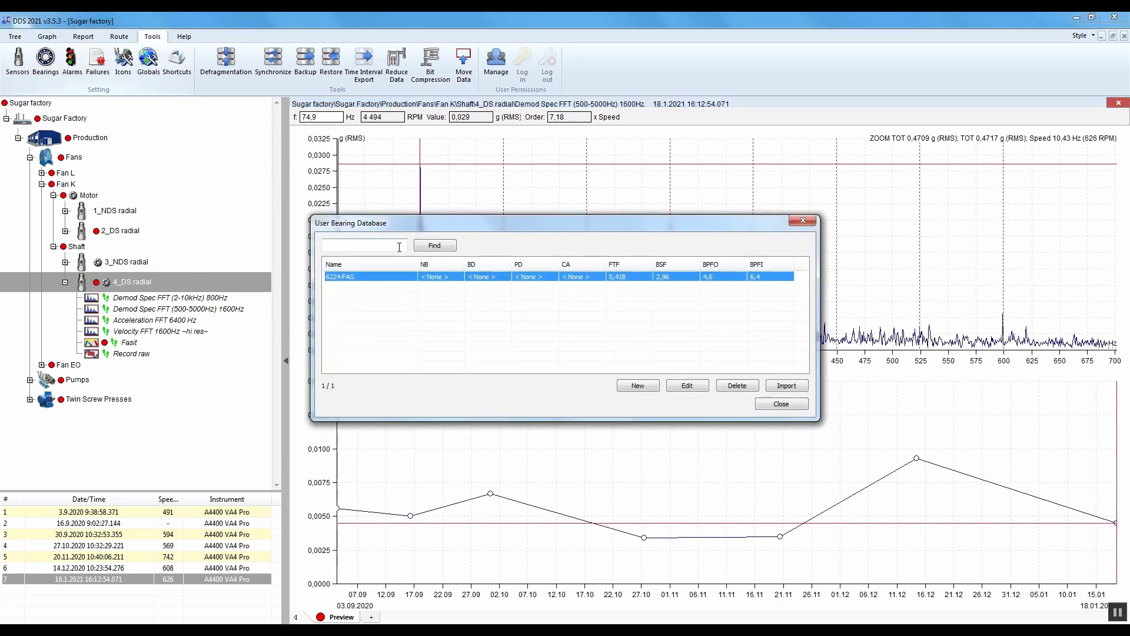
left_click(786, 385)
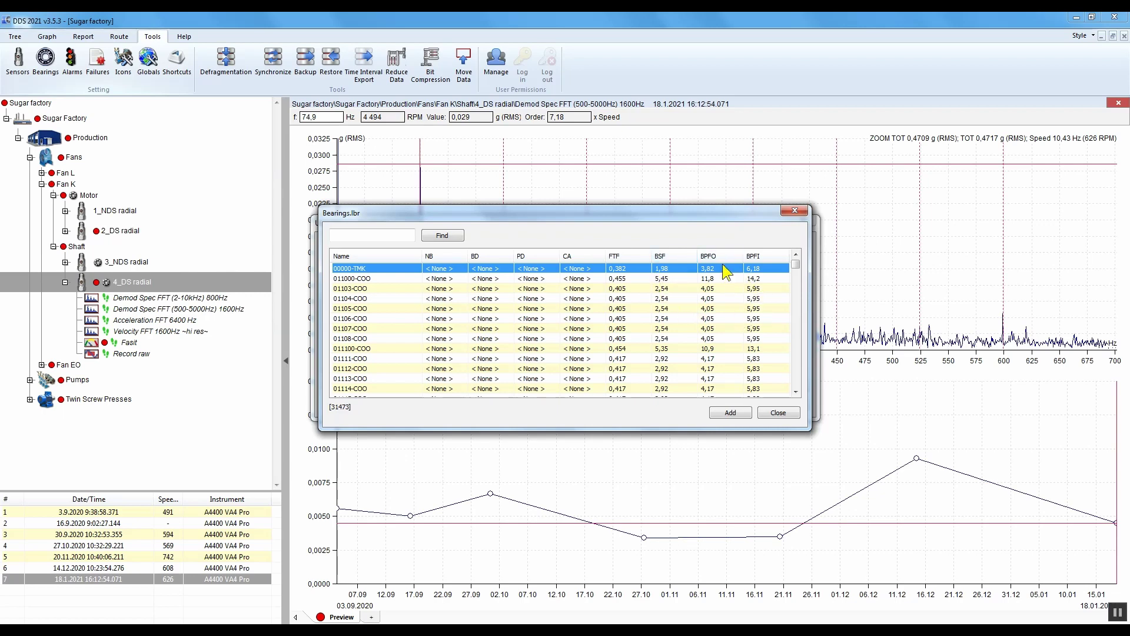
scroll(694, 327, "down", 4)
scroll(694, 327, "down", 10)
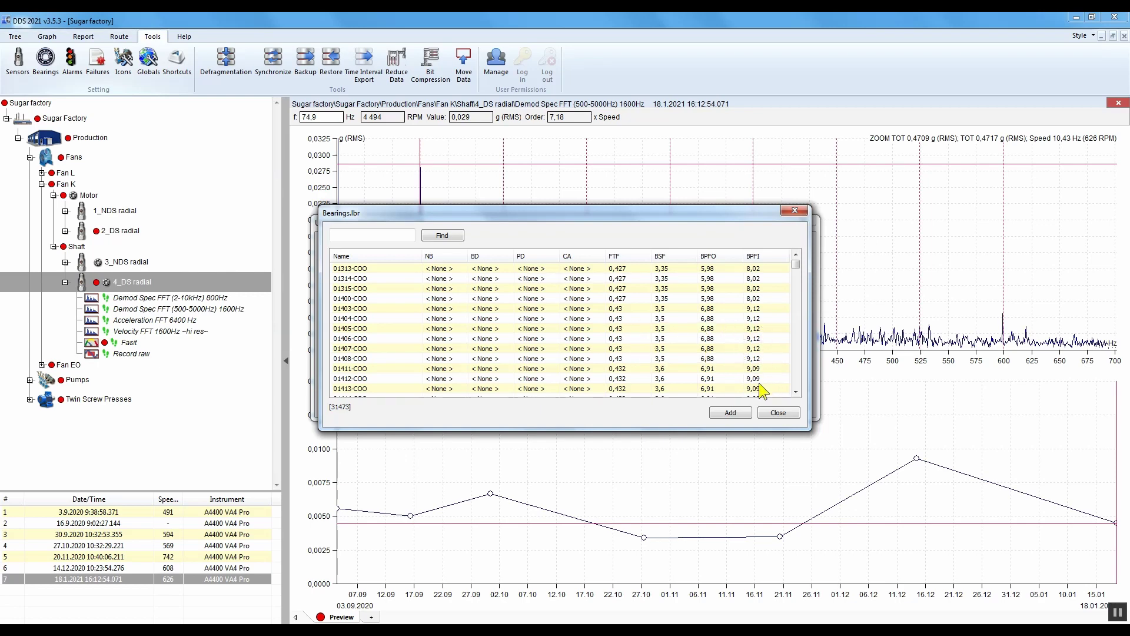
left_click(778, 412)
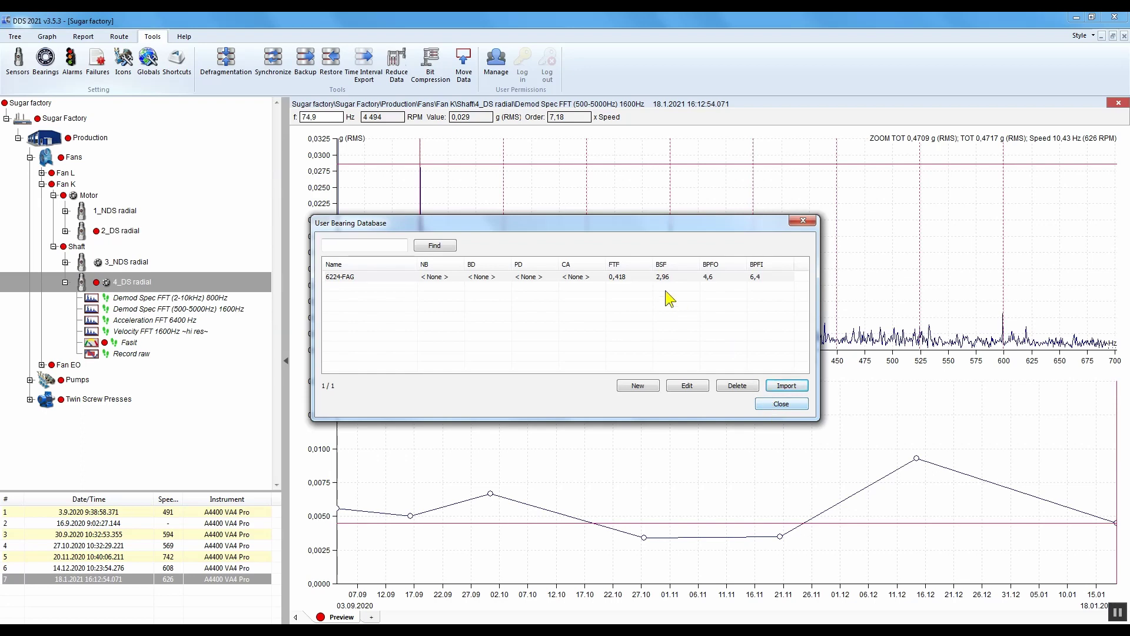
left_click(783, 404)
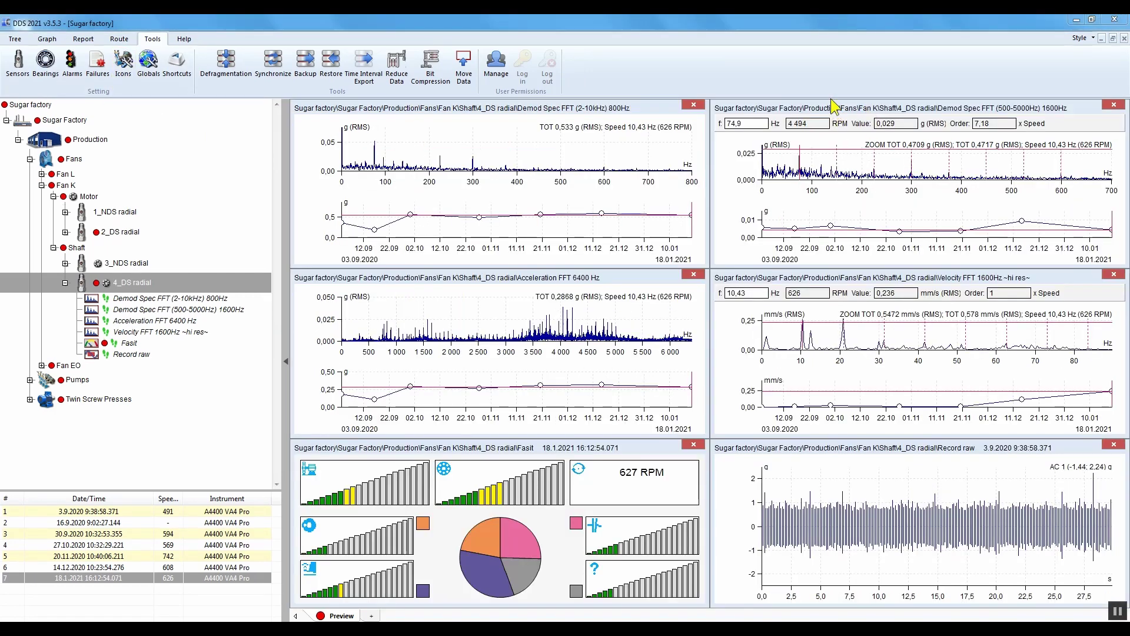
Step: Confirm 4_DS radial's bearings 1318 and 1318-FAG, then maximize the Demod Spec FFT (500-5000Hz) spectrum
right_click(135, 284)
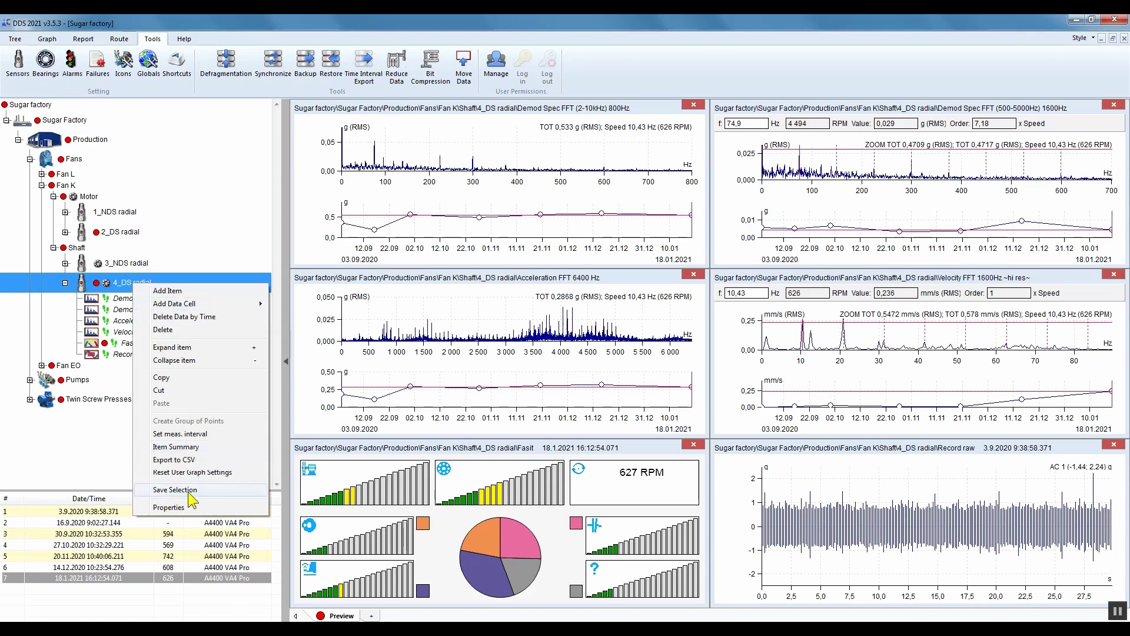
left_click(176, 506)
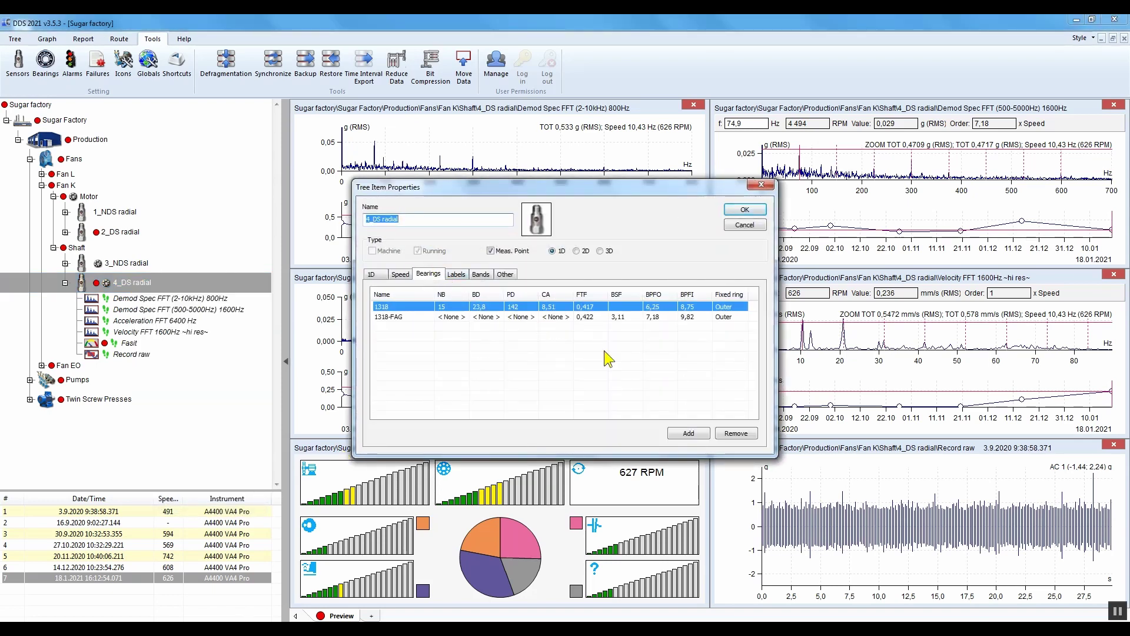
left_click(747, 210)
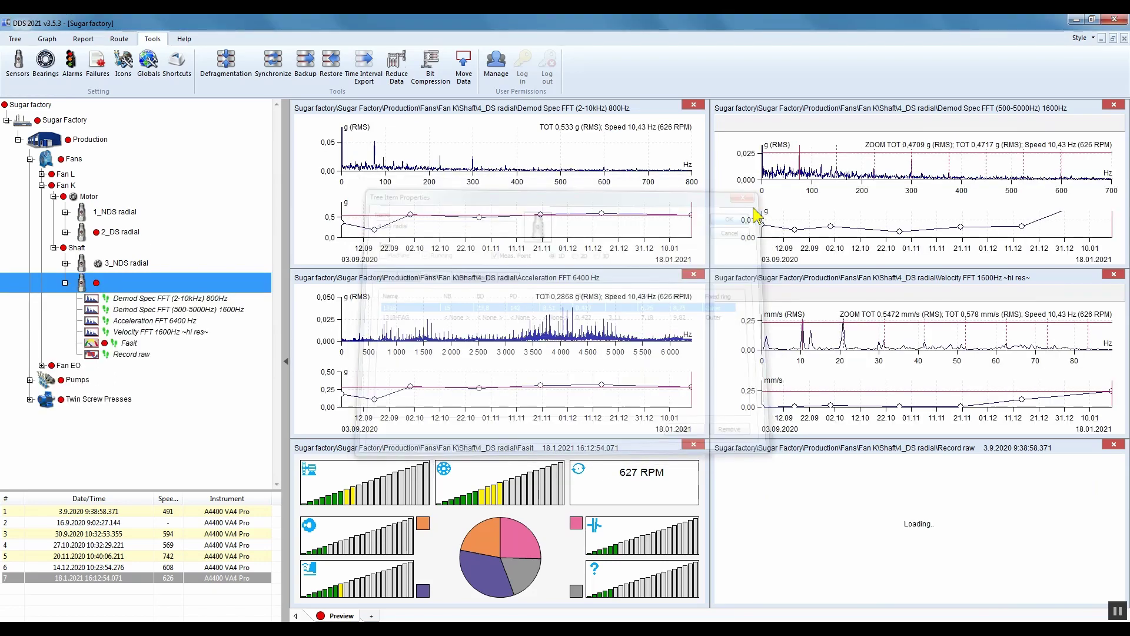
double_click(796, 110)
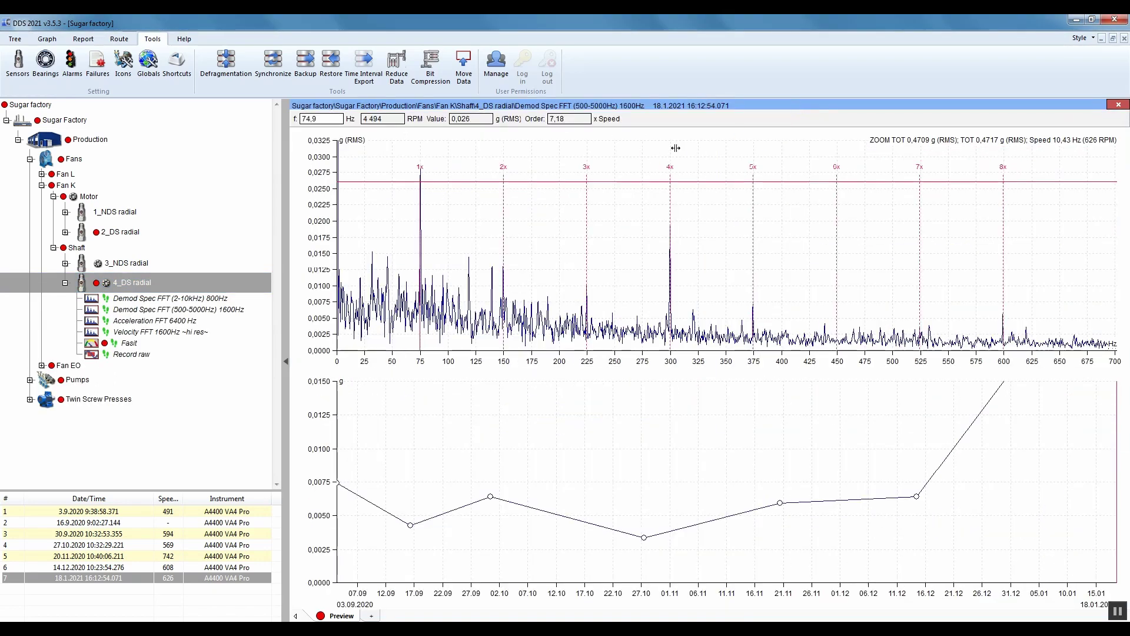
Step: Show bearing fault-frequency labels for 1318 and 1318-FAG on the demod spectrum and zoom to 0–300 Hz
right_click(648, 158)
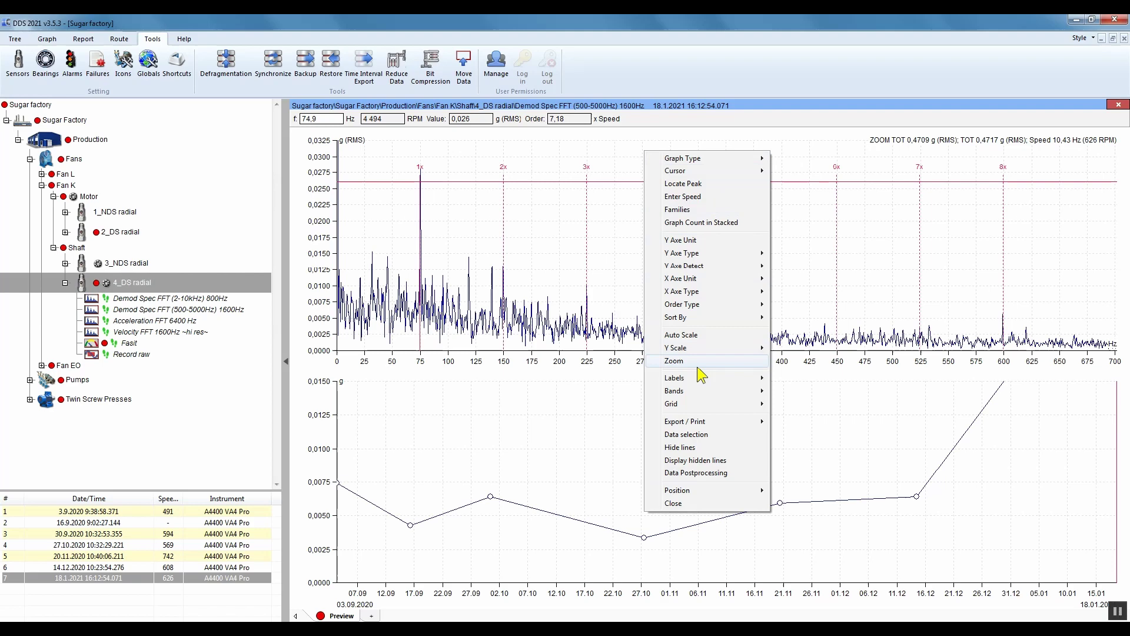
mouse_move(715, 379)
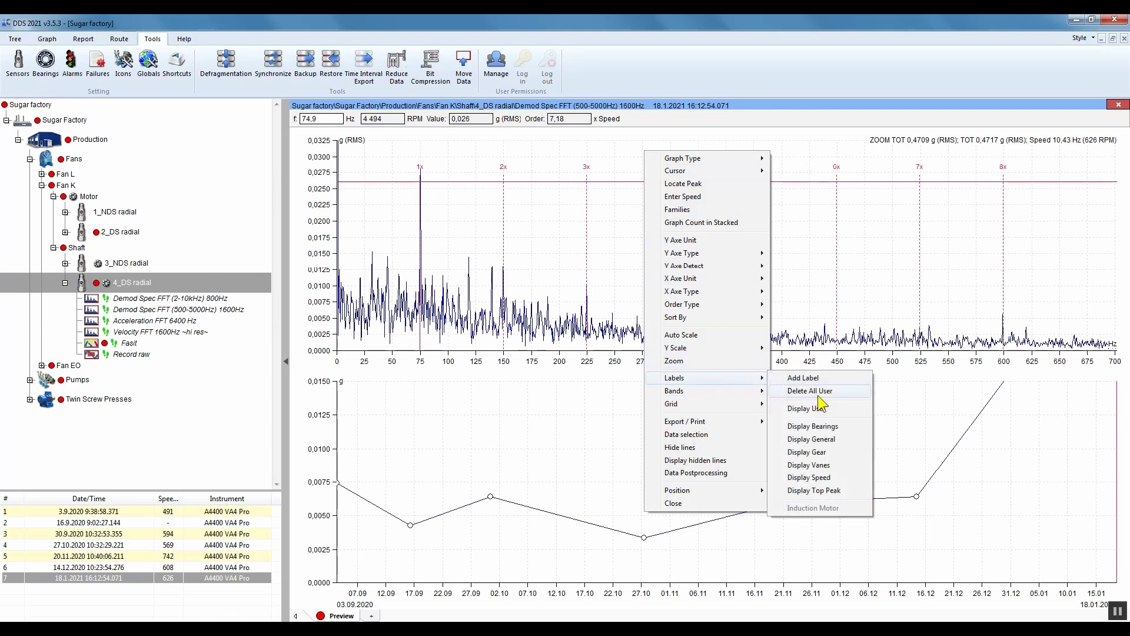
left_click(826, 427)
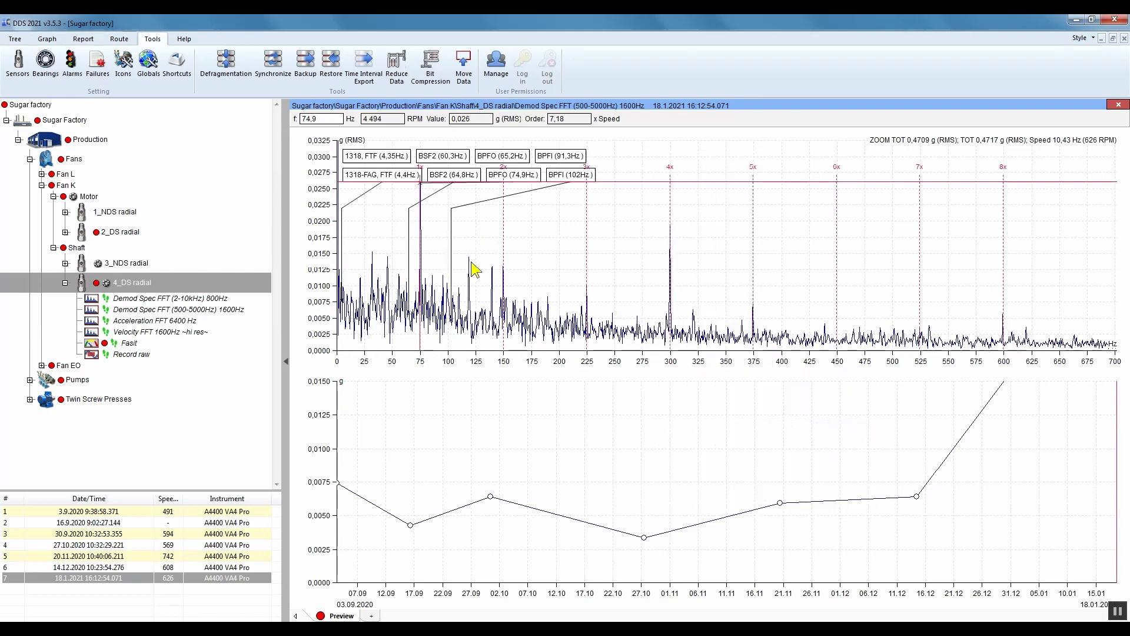
scroll(474, 368, "up", 2)
scroll(474, 368, "up", 3)
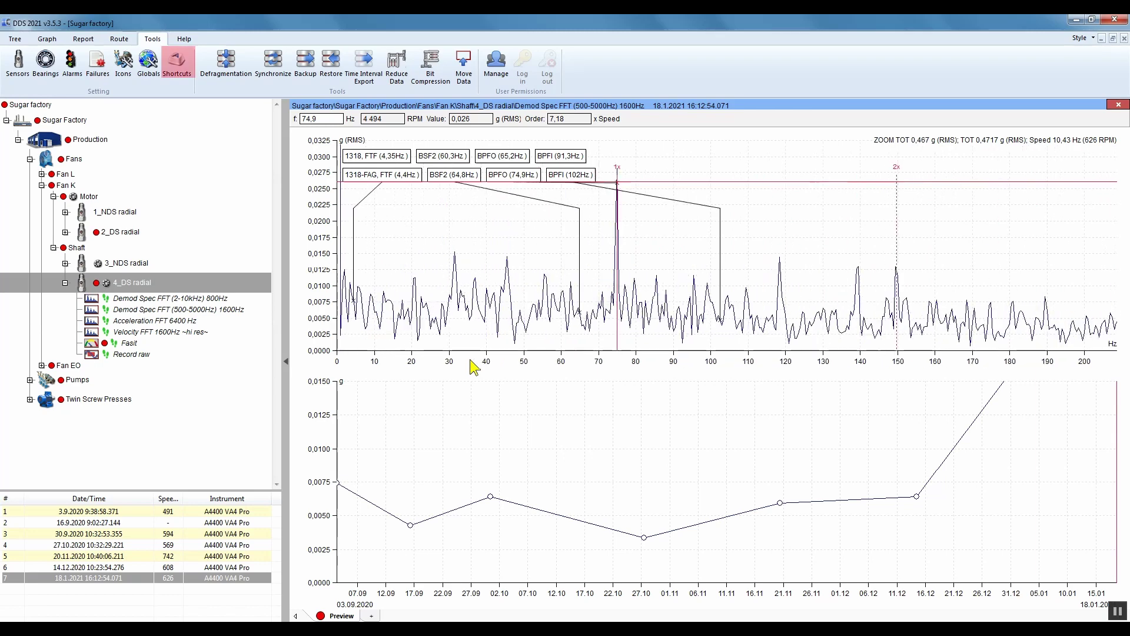
scroll(474, 368, "down", 2)
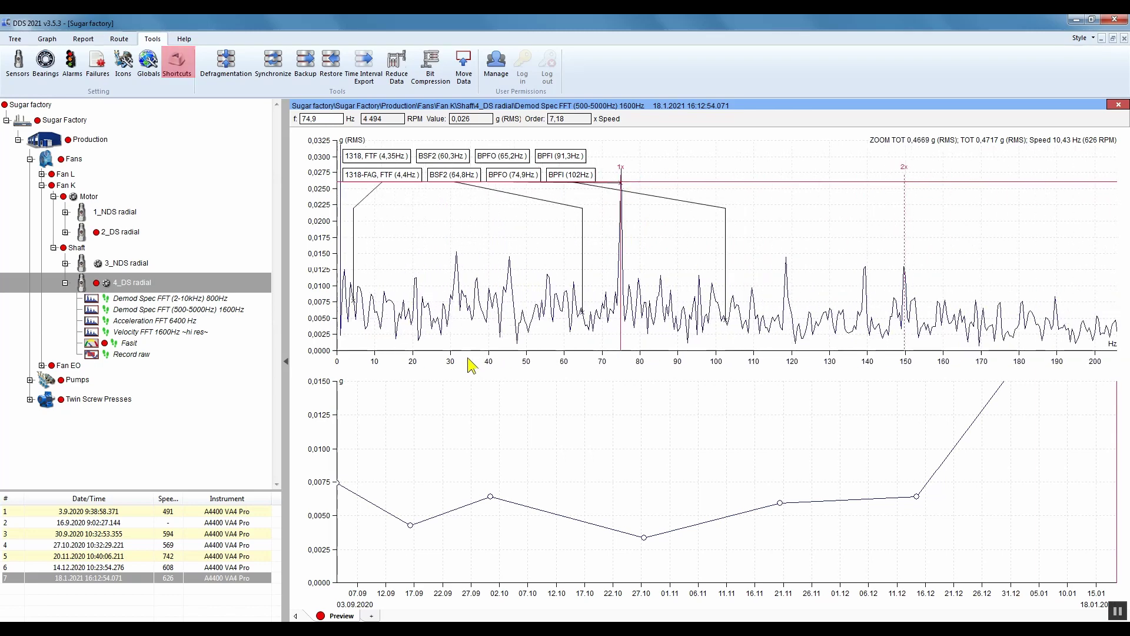
scroll(326, 267, "down", 1)
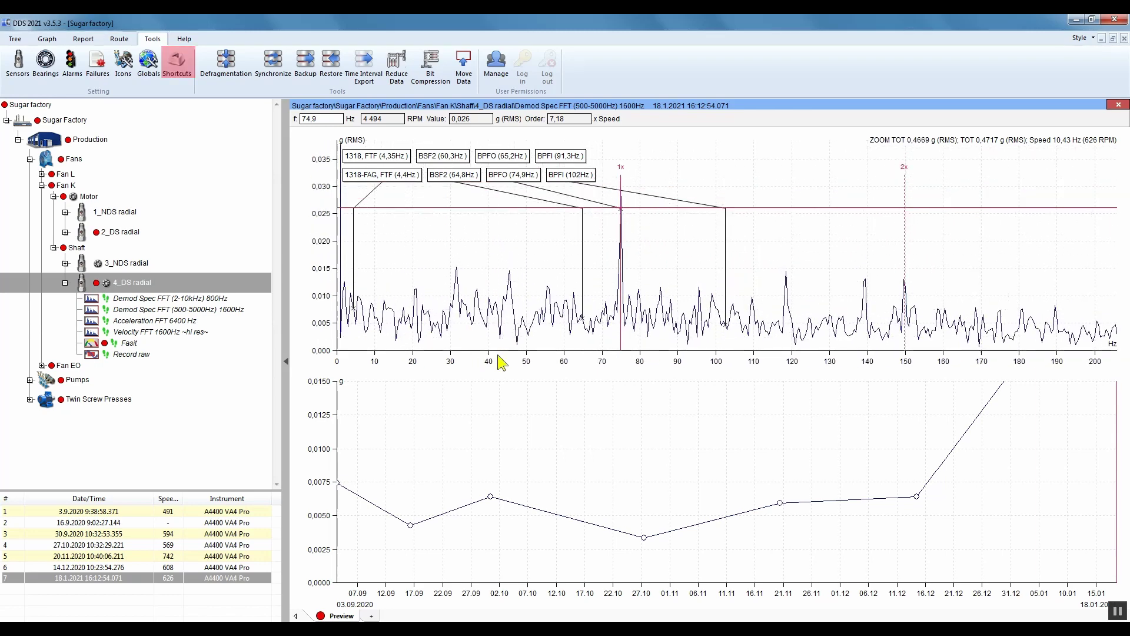
scroll(503, 362, "down", 3)
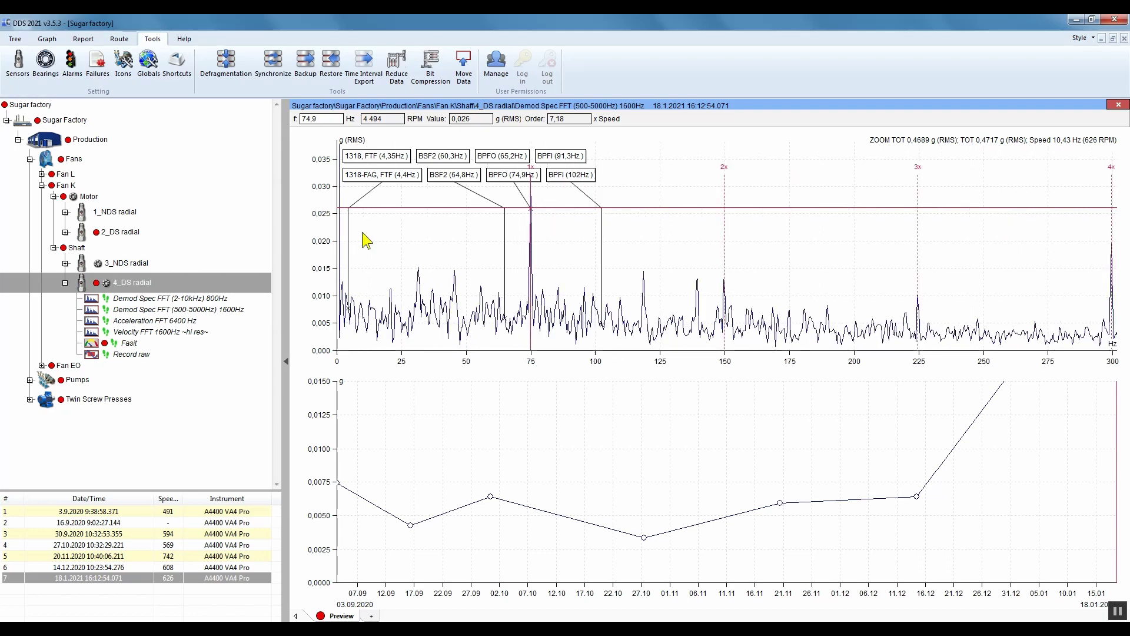